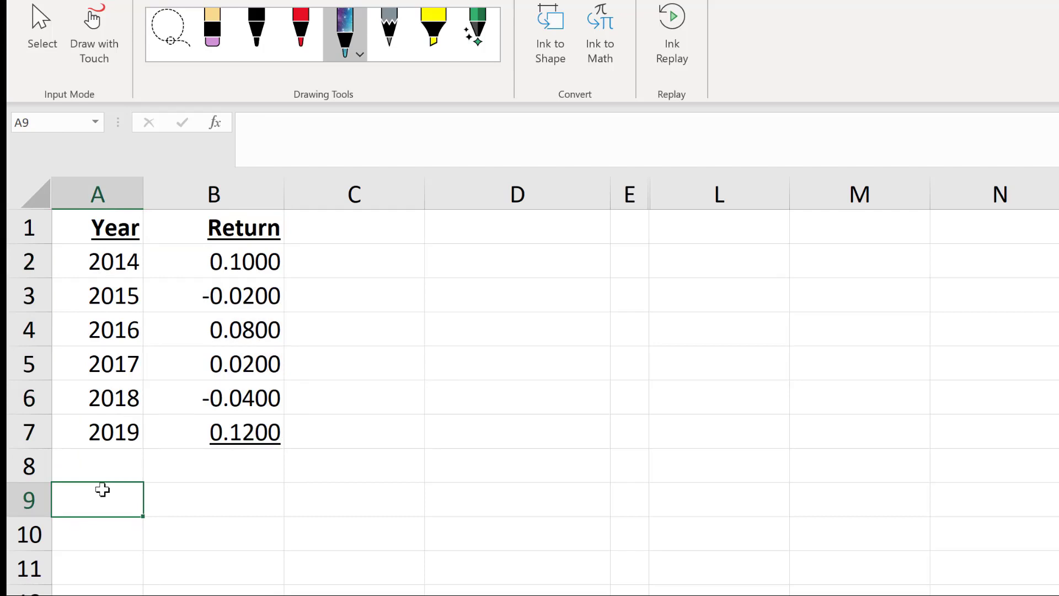
Label cell A9 as Mean.
type("M")
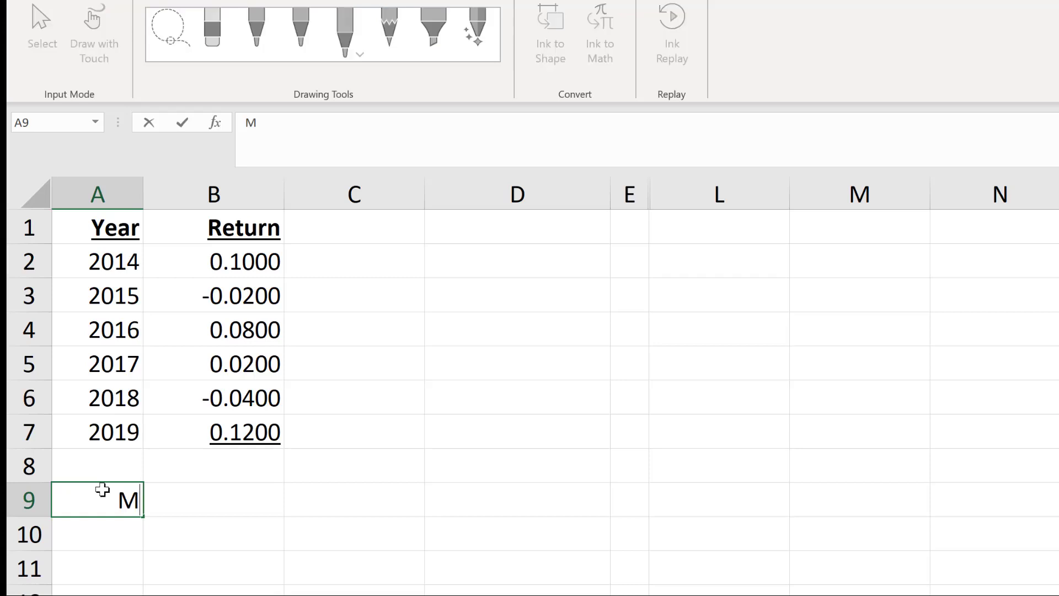
type("ean")
key("Tab")
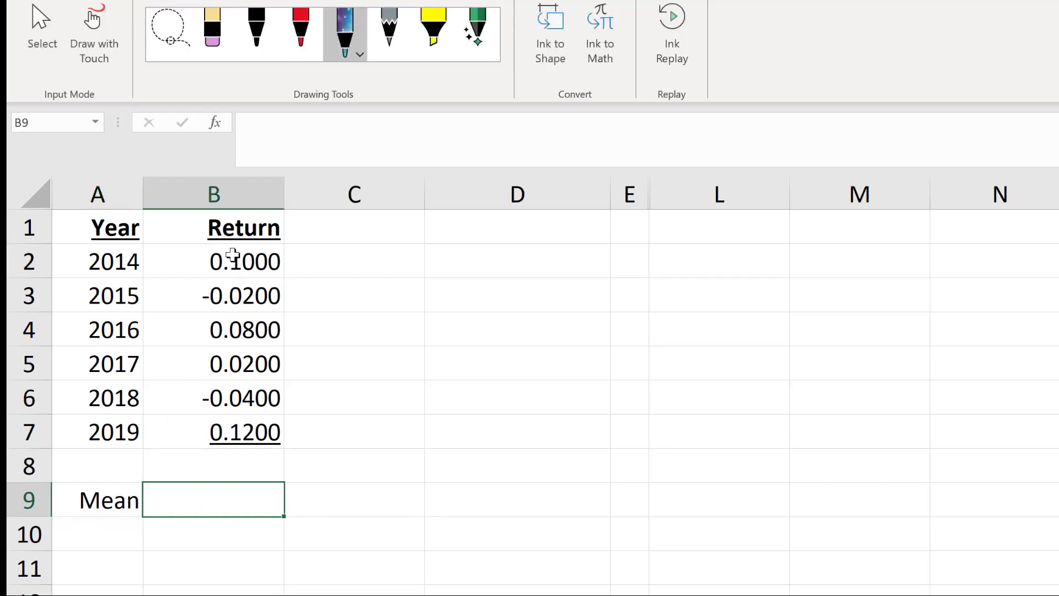
Calculate the mean of the returns in B9 with the formula =AVERAGE(B2:B7).
left_click_drag(229, 251, 221, 431)
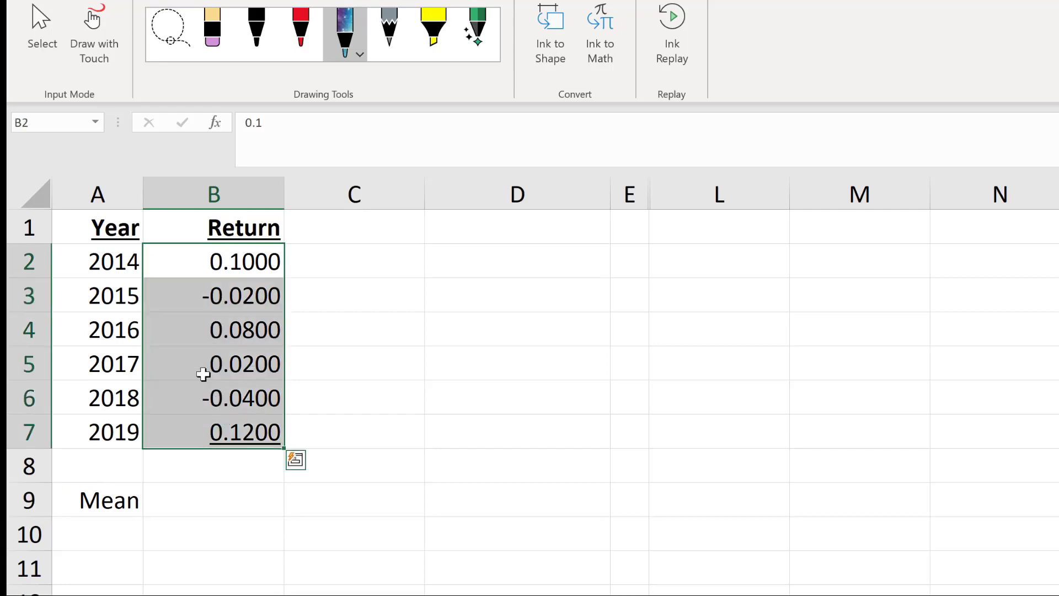
left_click(175, 499)
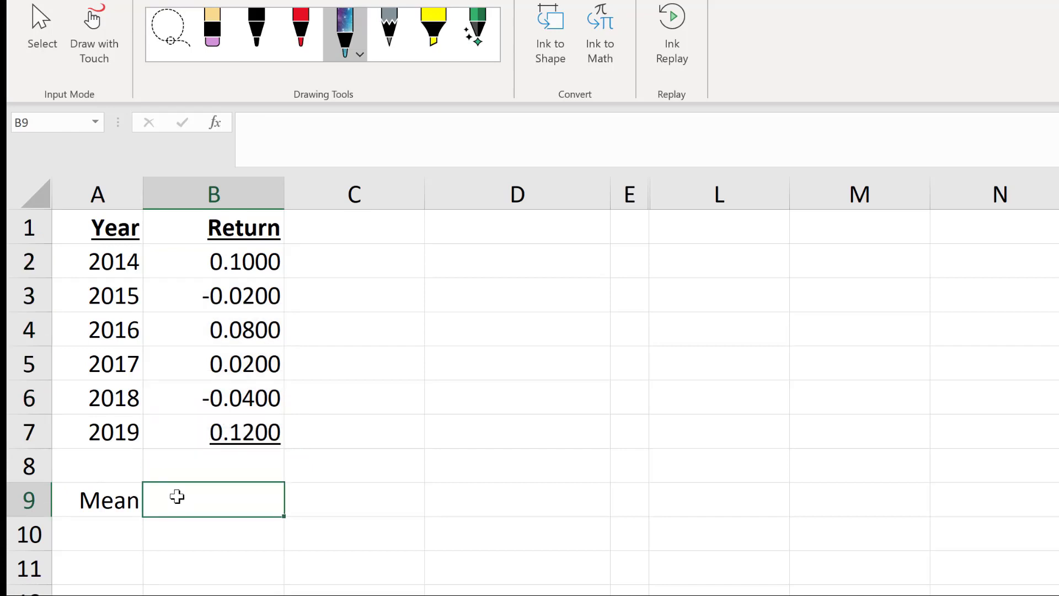
type("=a")
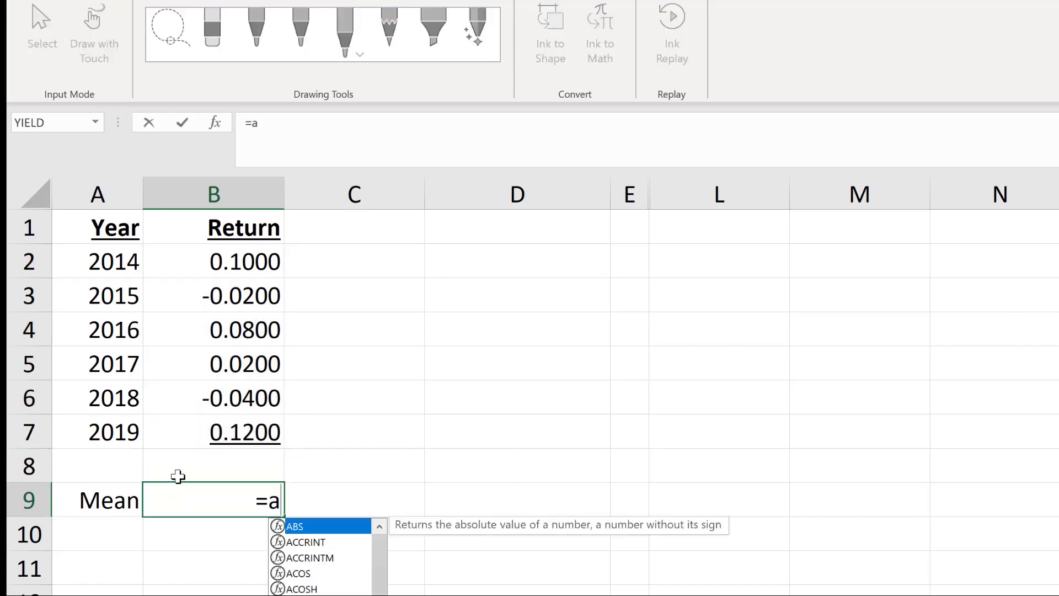
type("verage(")
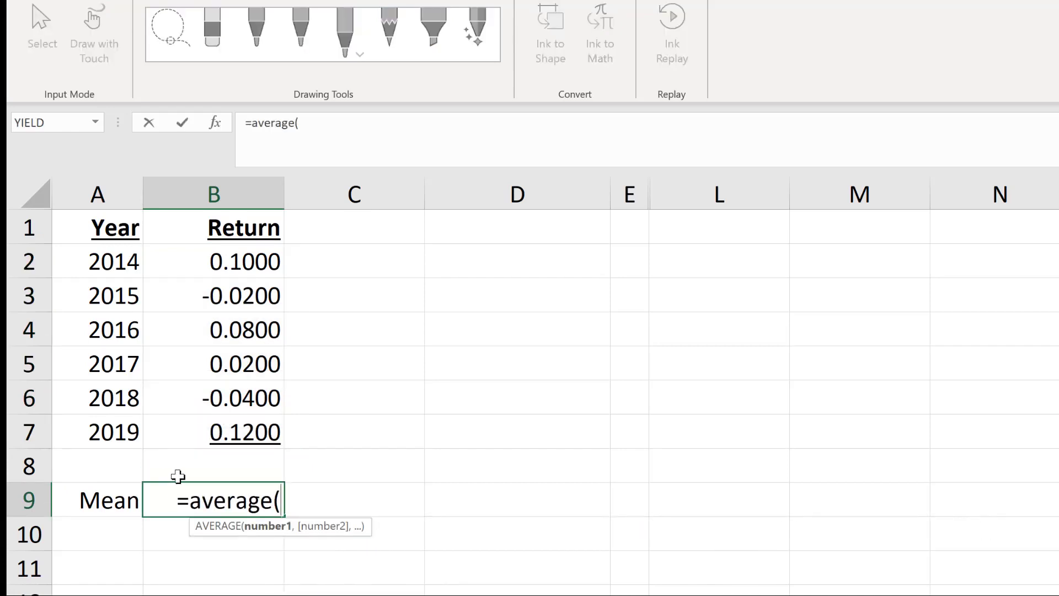
key("Up")
key("Up")
key("shift+Up")
key("shift+Up")
key("shift+Up")
key("shift+Up")
key("shift+Up")
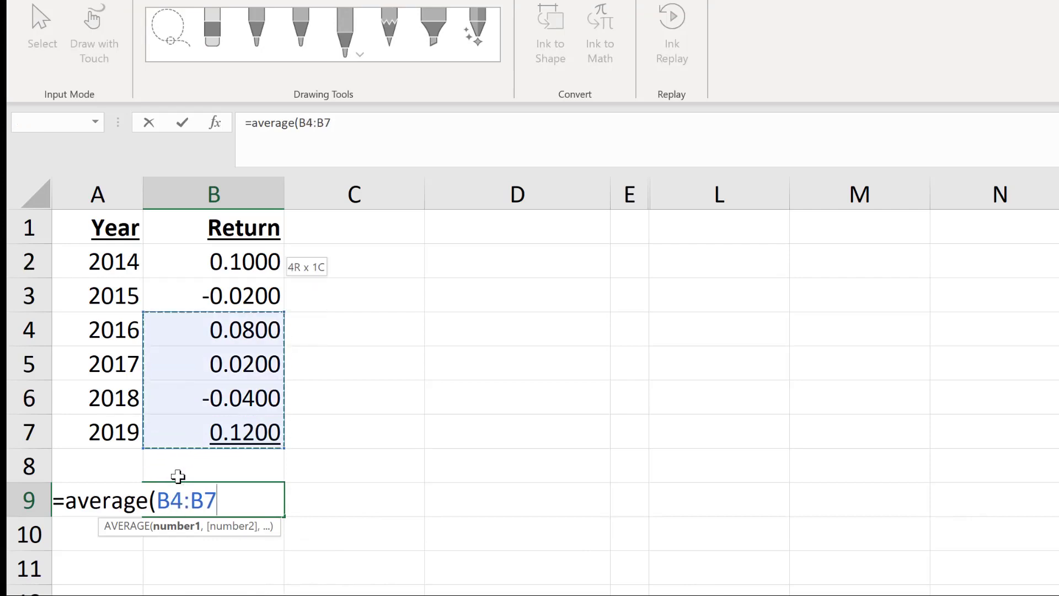
type(")")
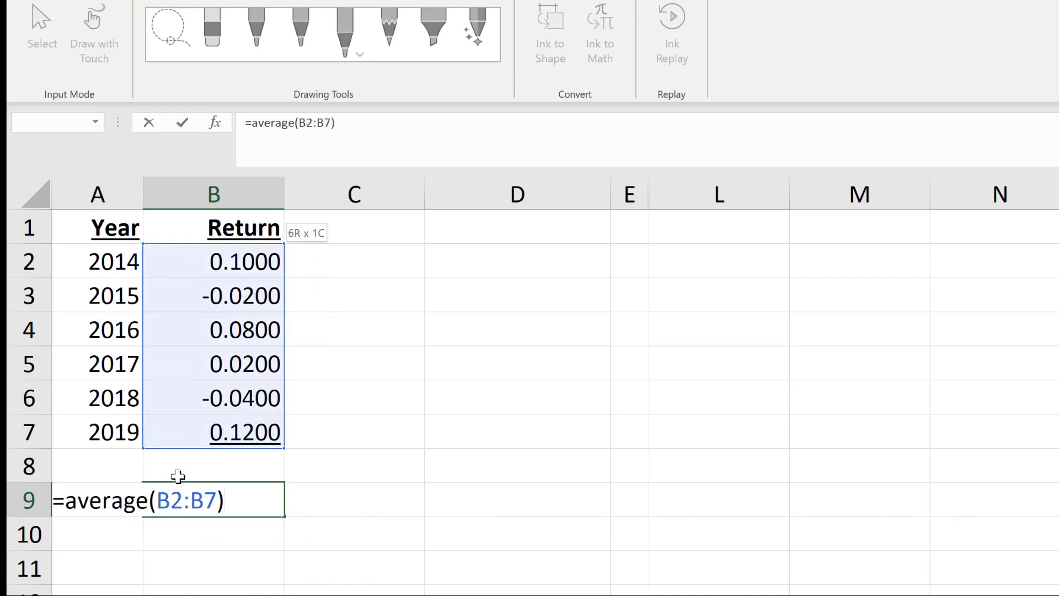
key("Return")
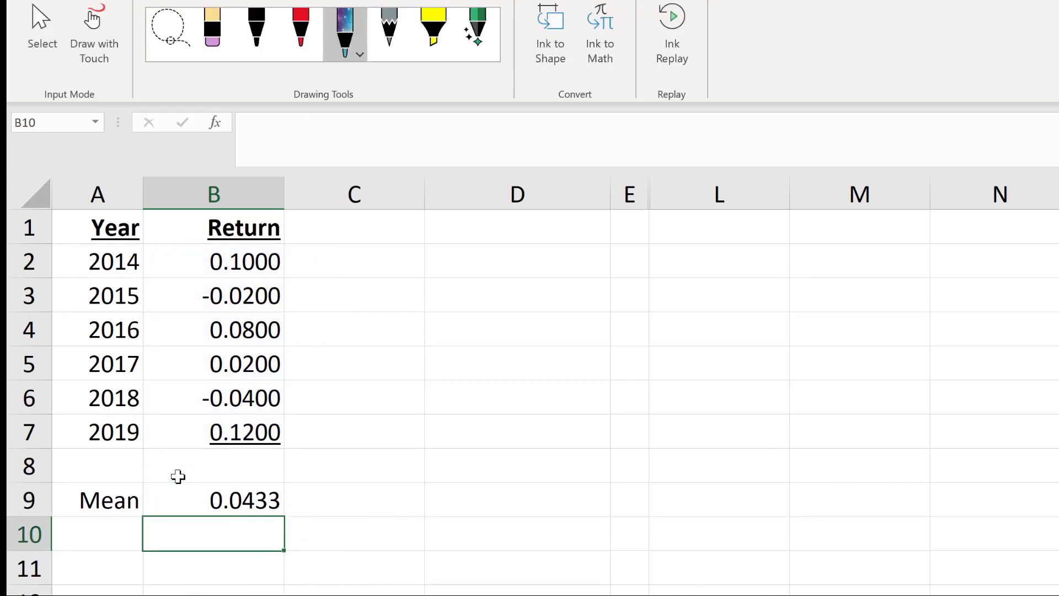
left_click(209, 491)
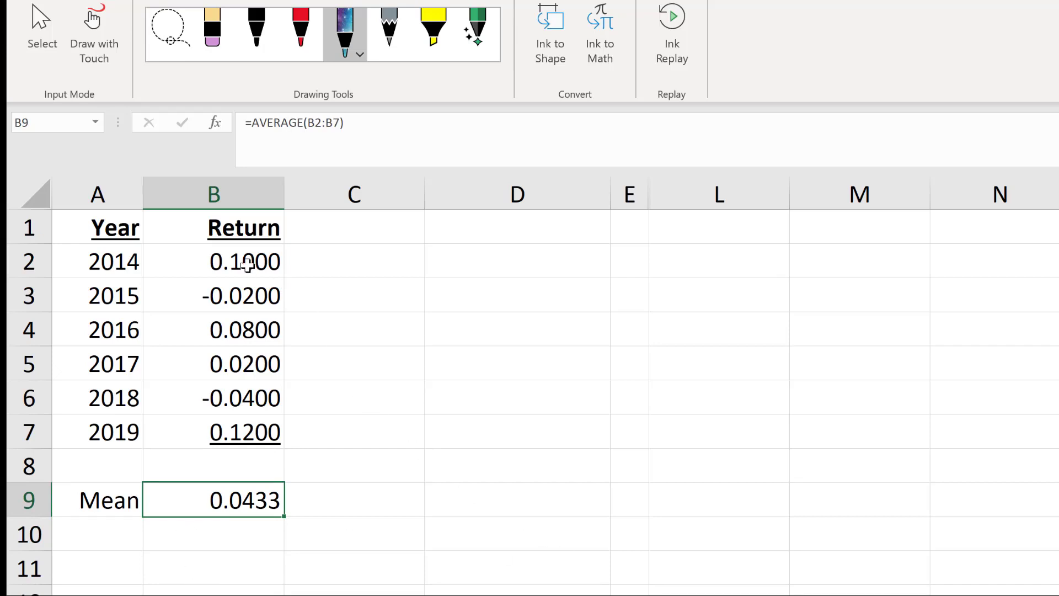
left_click_drag(247, 264, 240, 433)
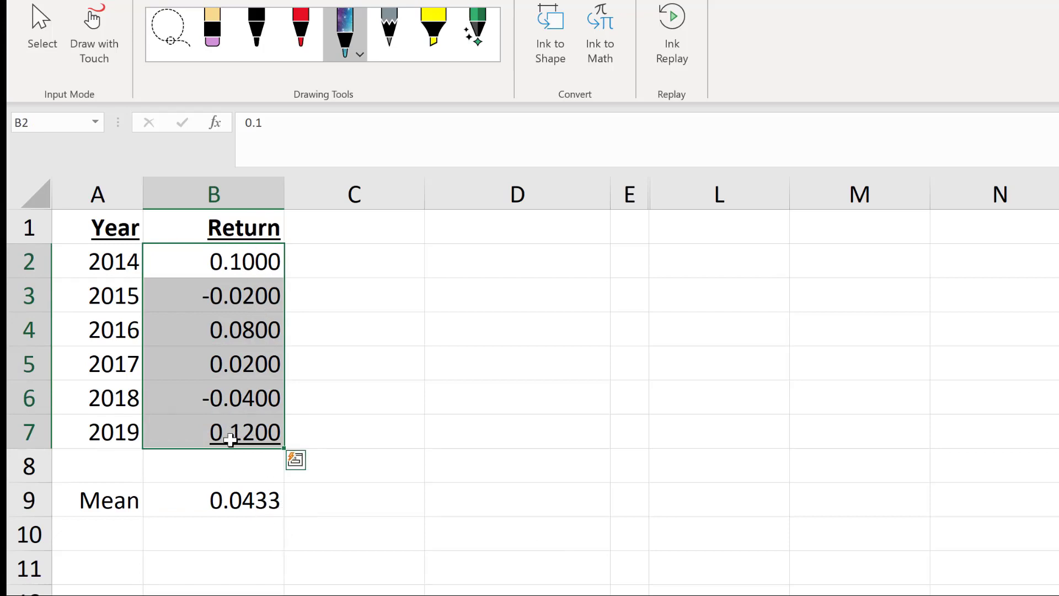
left_click(216, 501)
left_click_drag(113, 499, 216, 485)
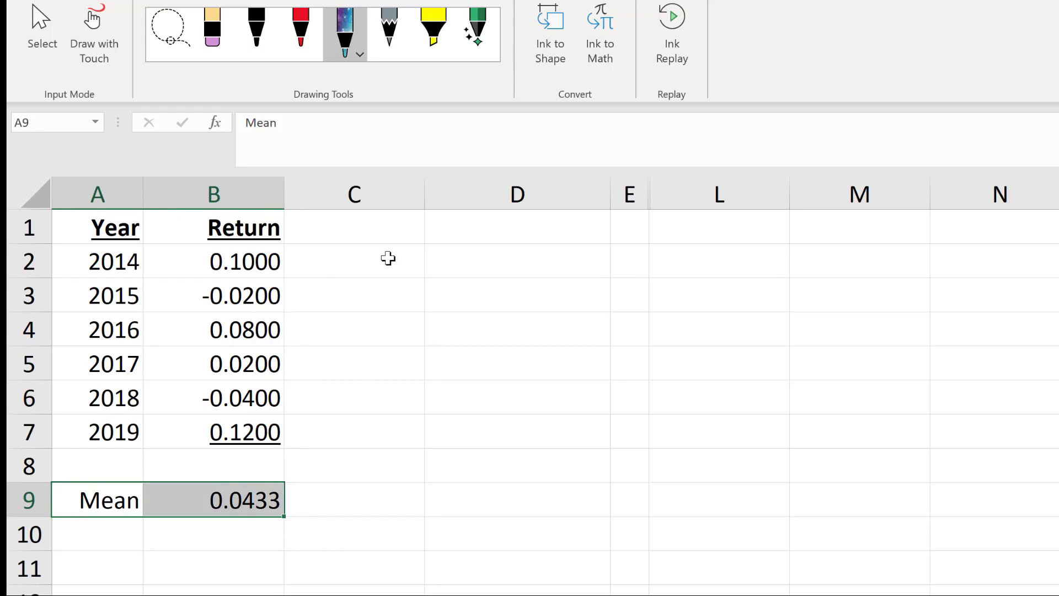
left_click(301, 32)
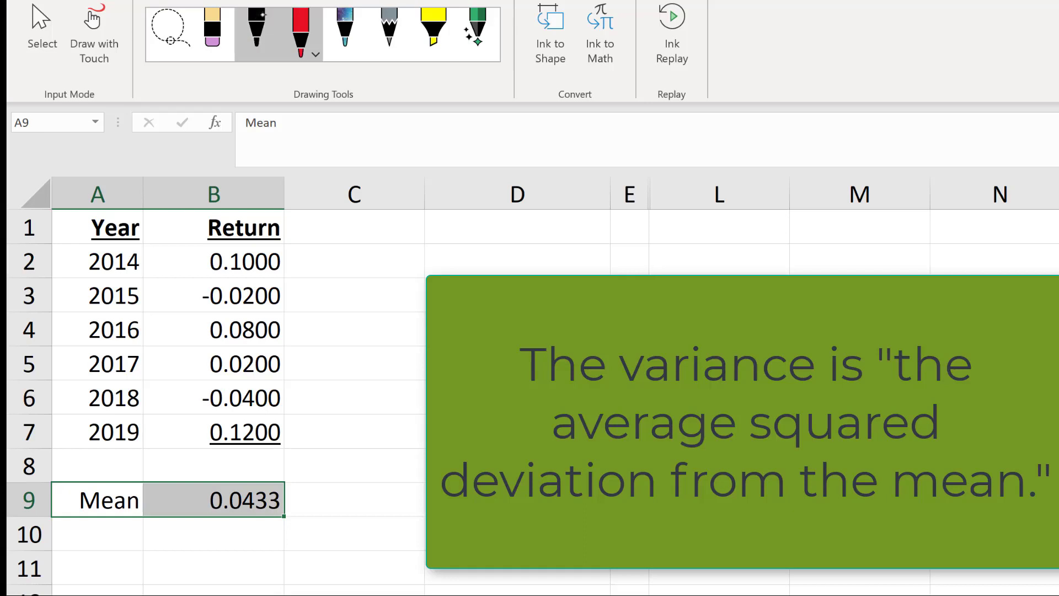
left_click(259, 25)
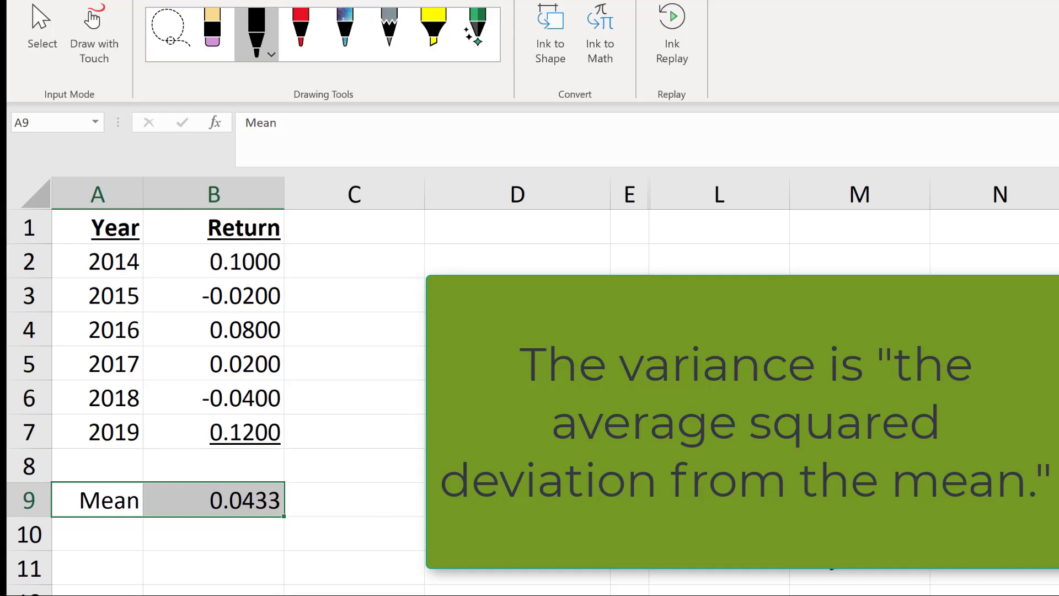
Add the column heading Deviation in cell C1.
left_click(342, 231)
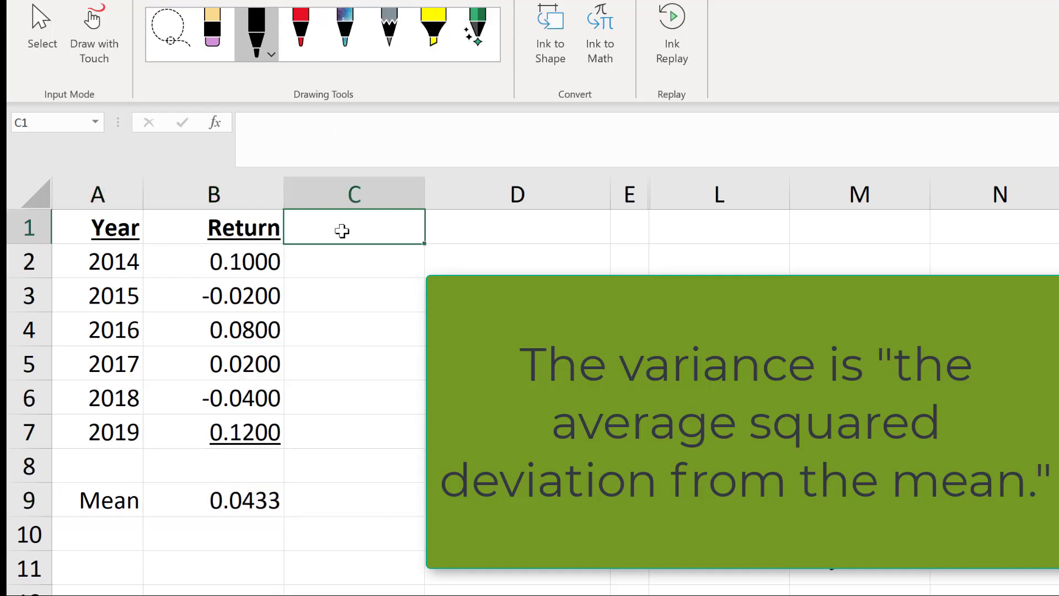
type("De")
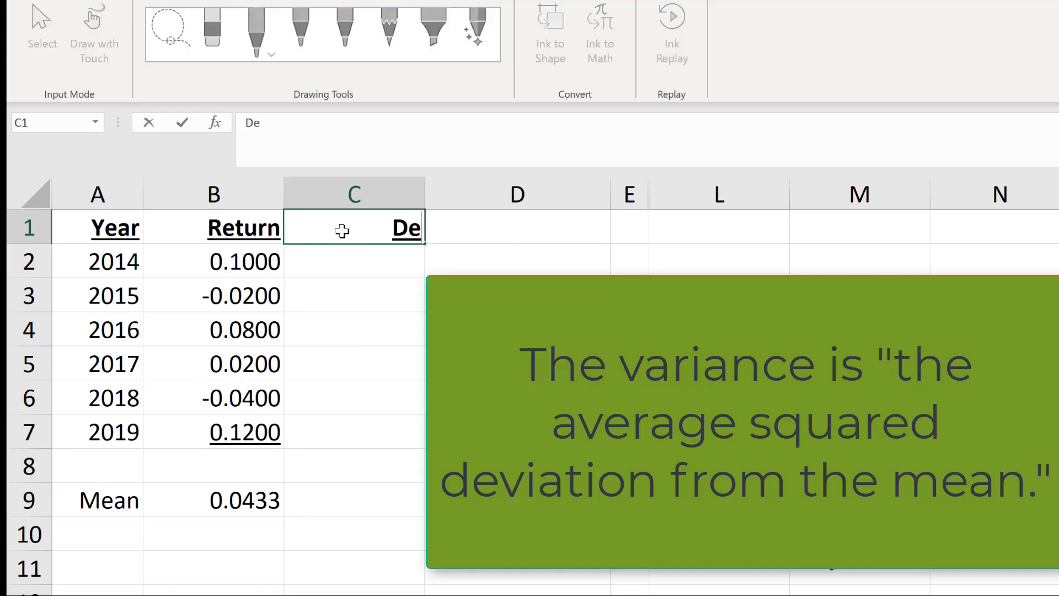
type("viation")
key("Return")
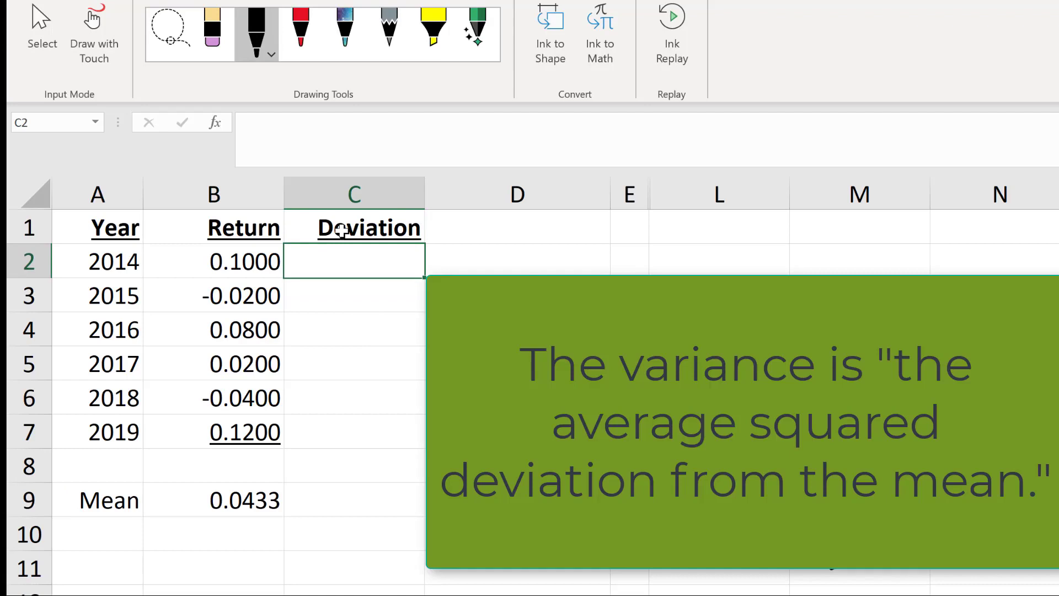
Calculate the 2014 return's deviation from the mean in C2 with the formula =B2-B9.
type("=")
key("Left")
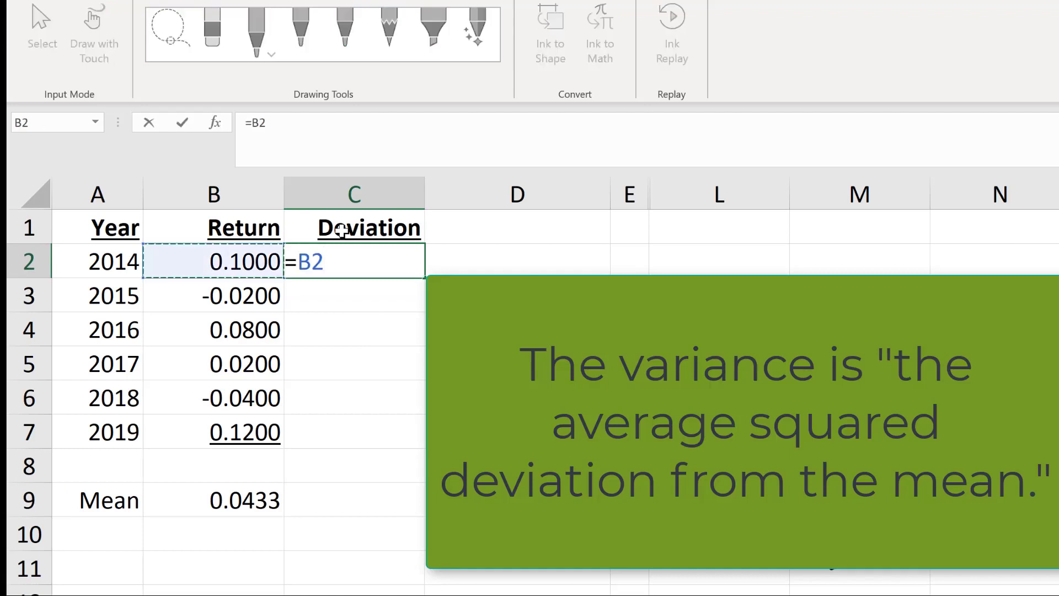
key("Down")
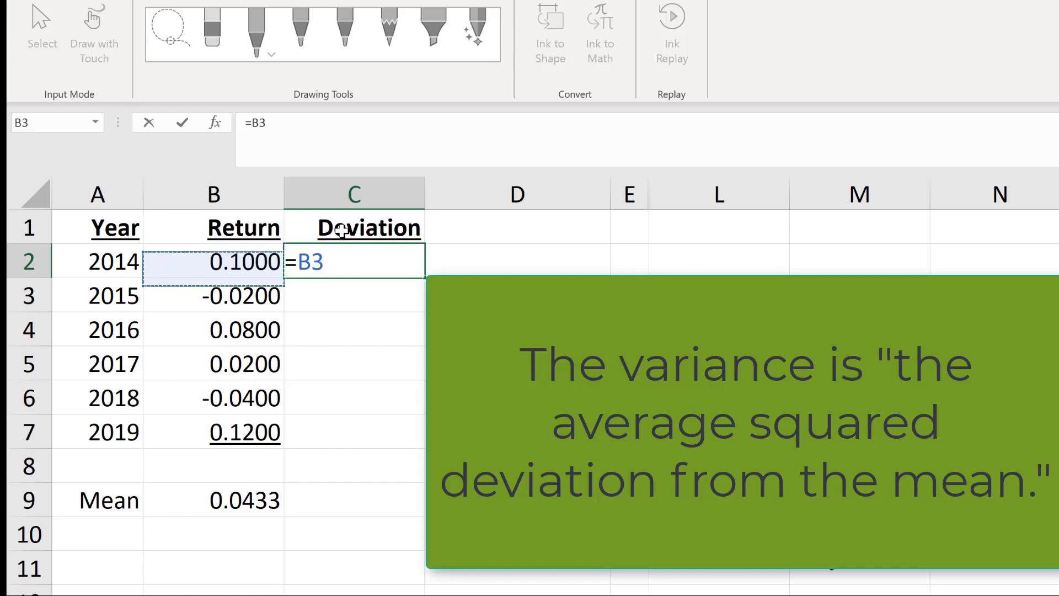
key("Down")
key("Down")
key("Up")
key("Up")
key("Up")
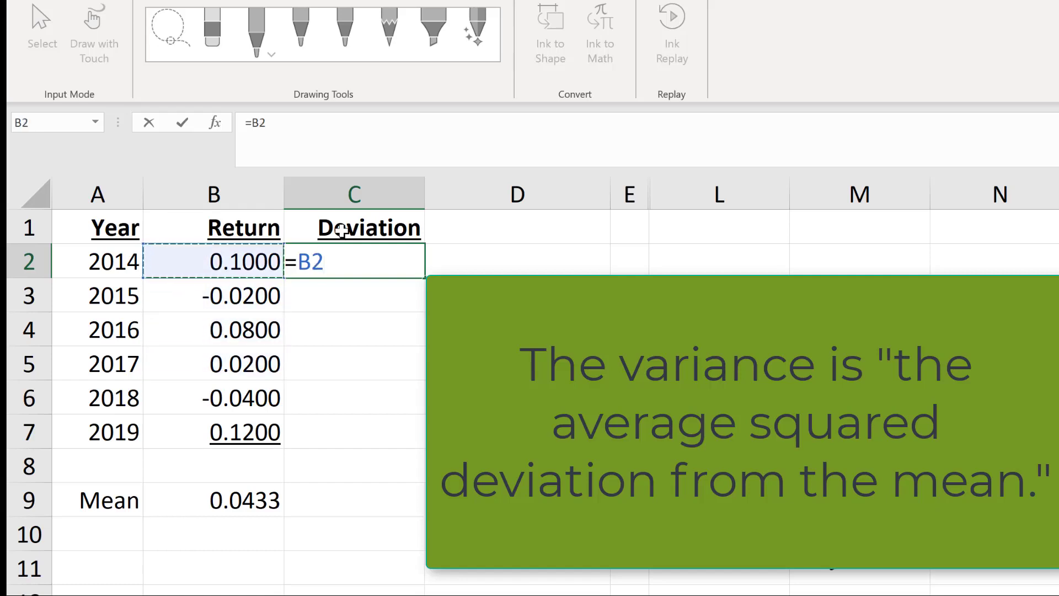
type("-")
key("Down")
key("Down")
key("Down")
key("Down")
key("Down")
key("Down")
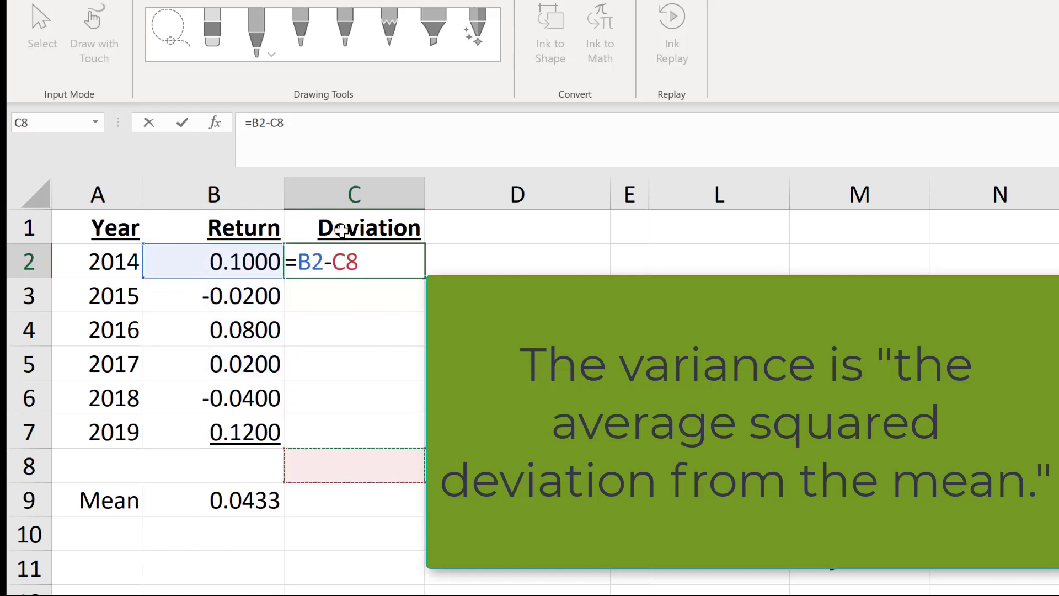
key("Down")
key("Left")
key("Return")
key("Up")
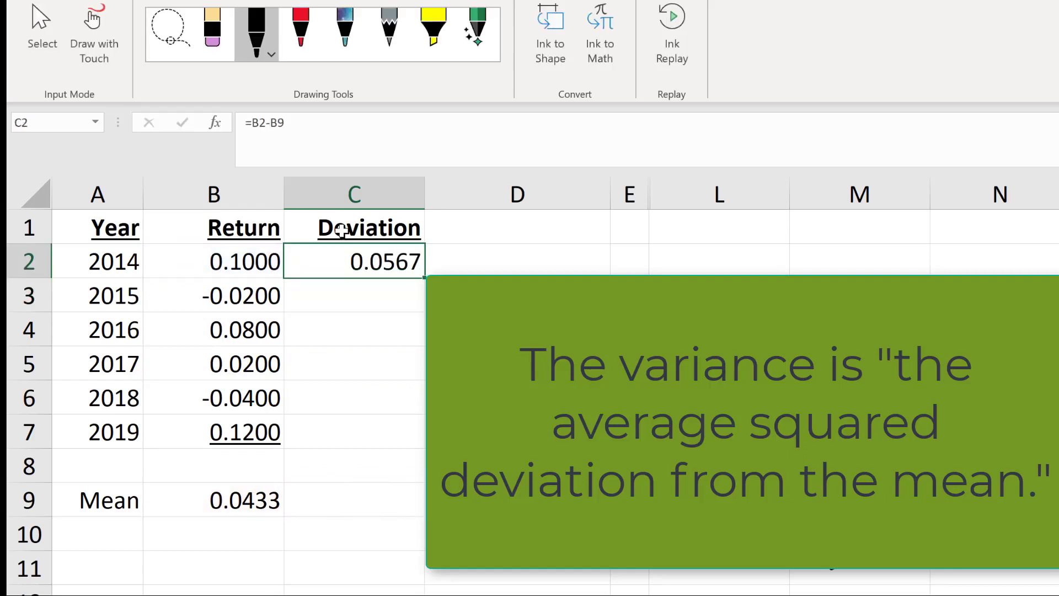
Make the mean reference in C2 absolute as $B$9 and fill the formula down through C7.
left_click(271, 123)
type("$")
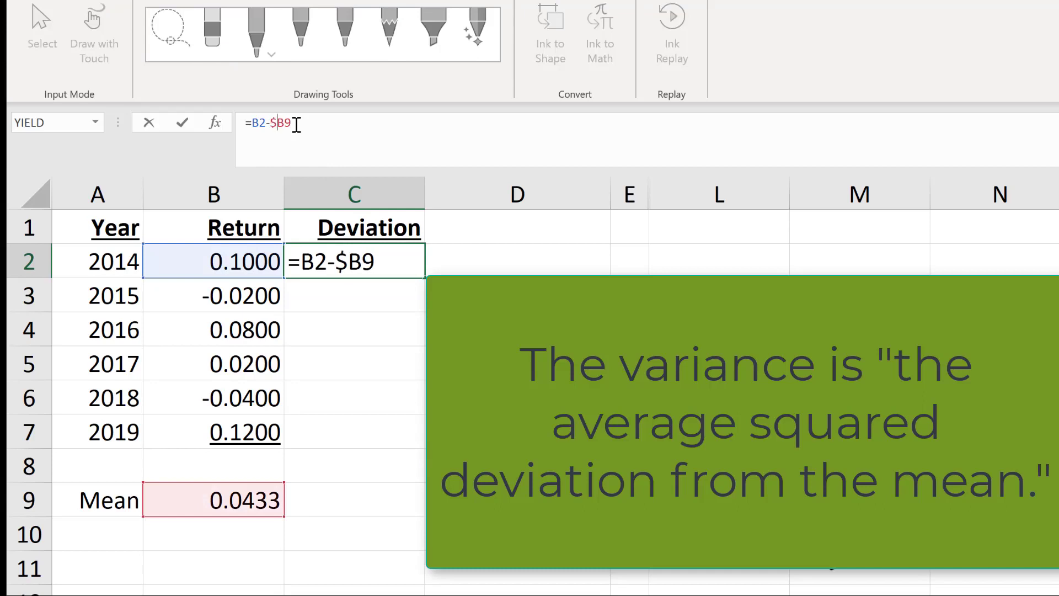
key("Right")
type("$")
key("Return")
key("Up")
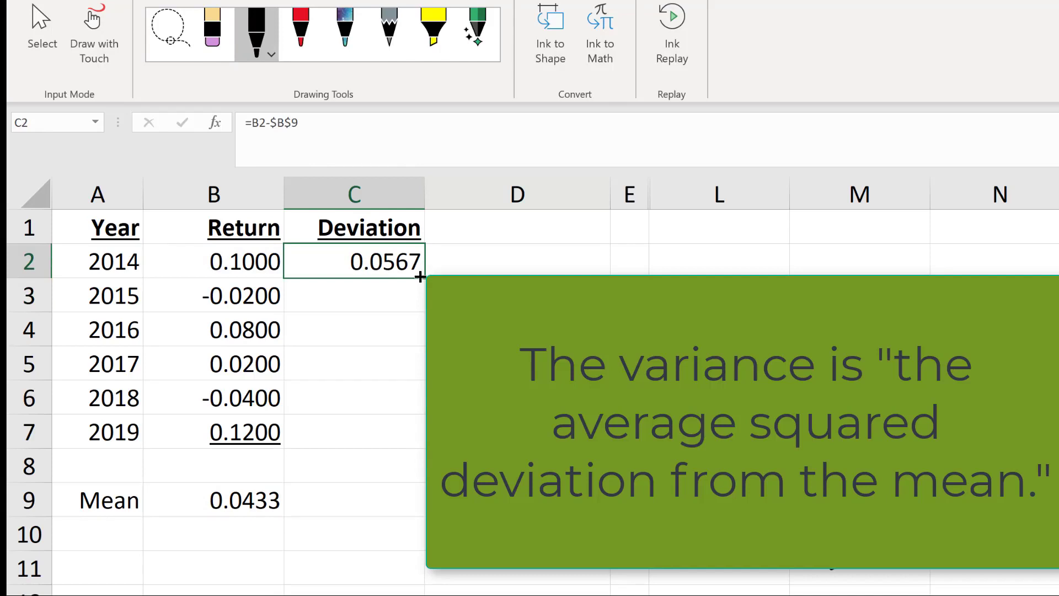
left_click_drag(420, 277, 422, 442)
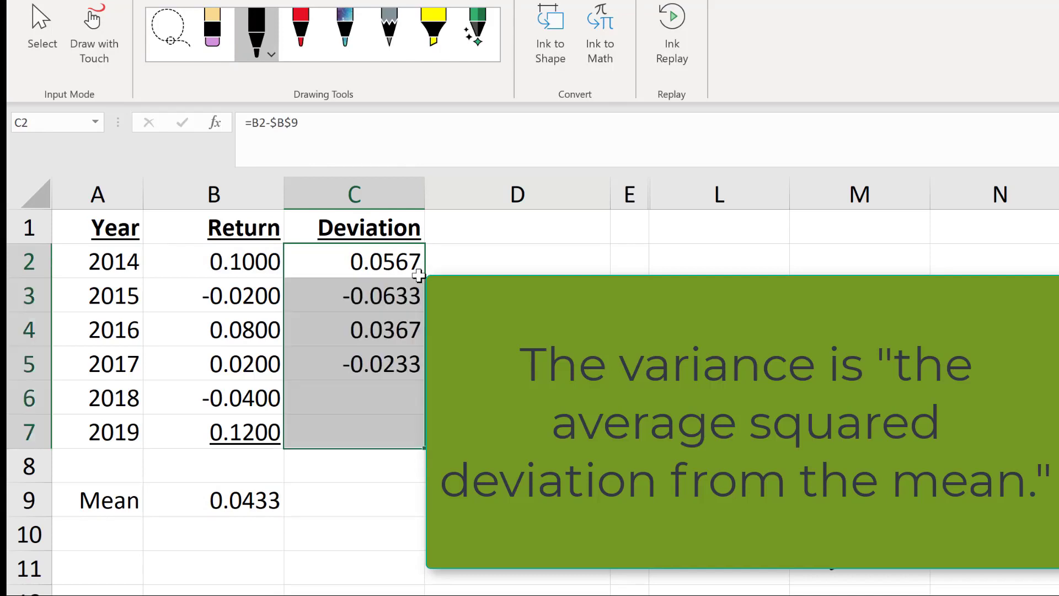
Examine the filled formulas in C2 through C7 to check that each row's return is compared with the fixed mean cell.
left_click(376, 294)
key("Down")
key("Down")
key("Down")
key("Down")
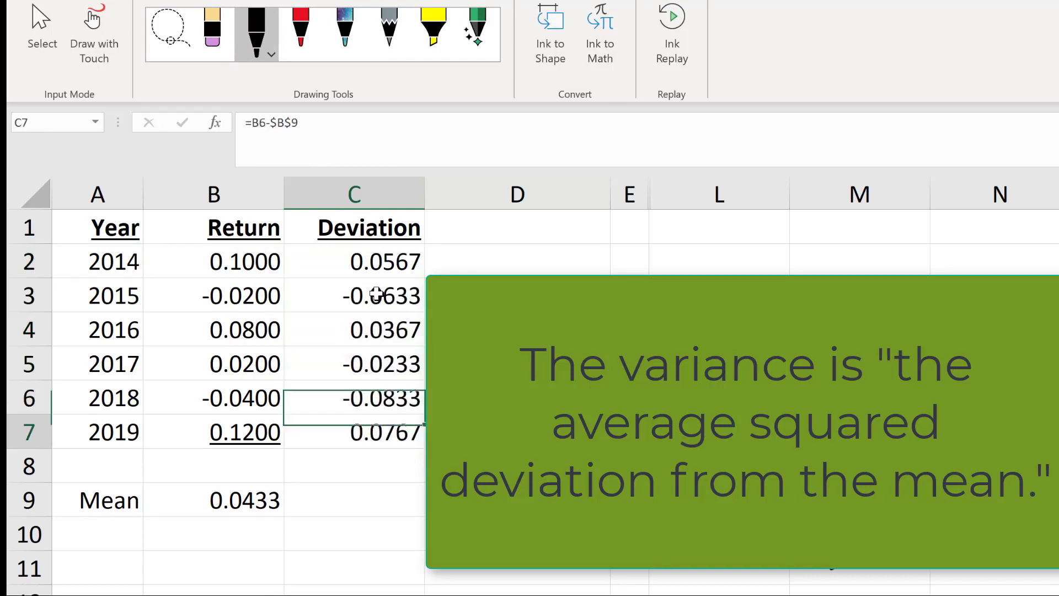
key("Up")
key("Up")
key("Up")
key("Up")
key("Up")
key("Up")
key("Down")
key("Down")
key("Down")
key("Down")
key("Down")
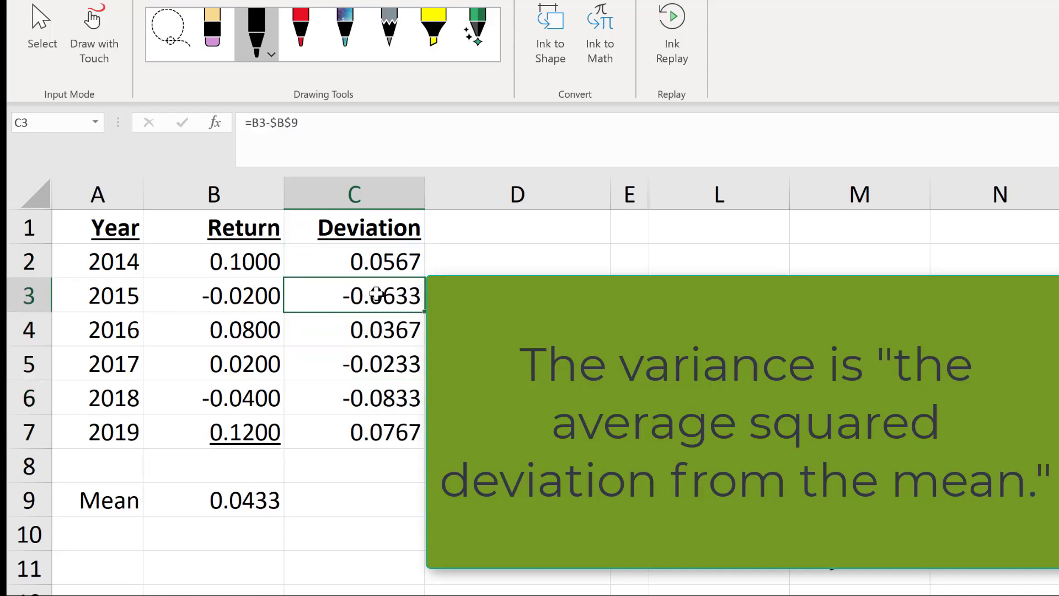
key("Up")
key("Up")
key("Down")
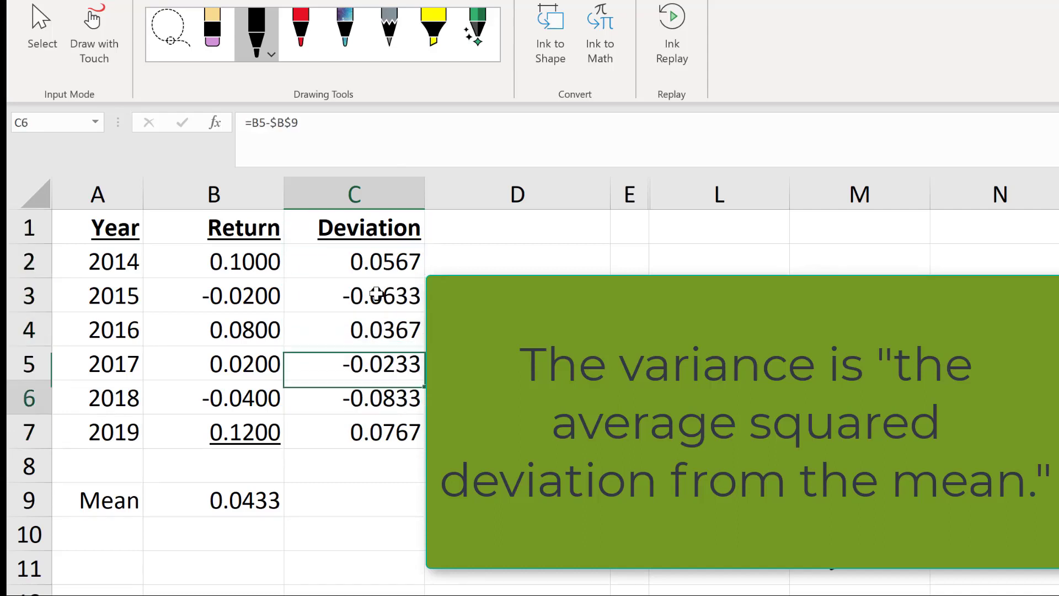
key("Down")
key("Down")
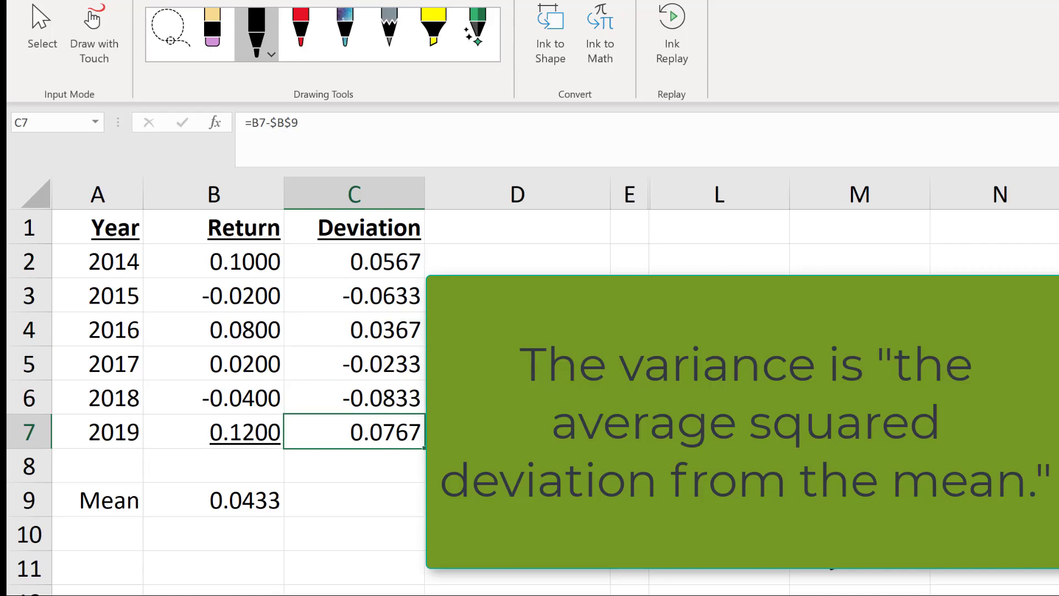
Add the column heading Sq. Deviation in cell D1.
left_click(521, 225)
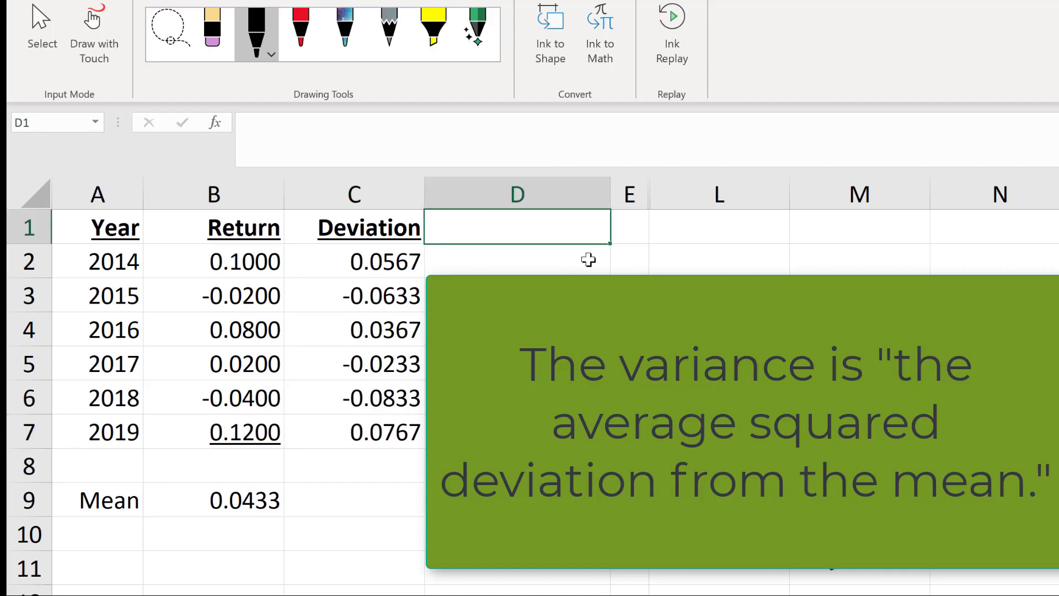
type("S")
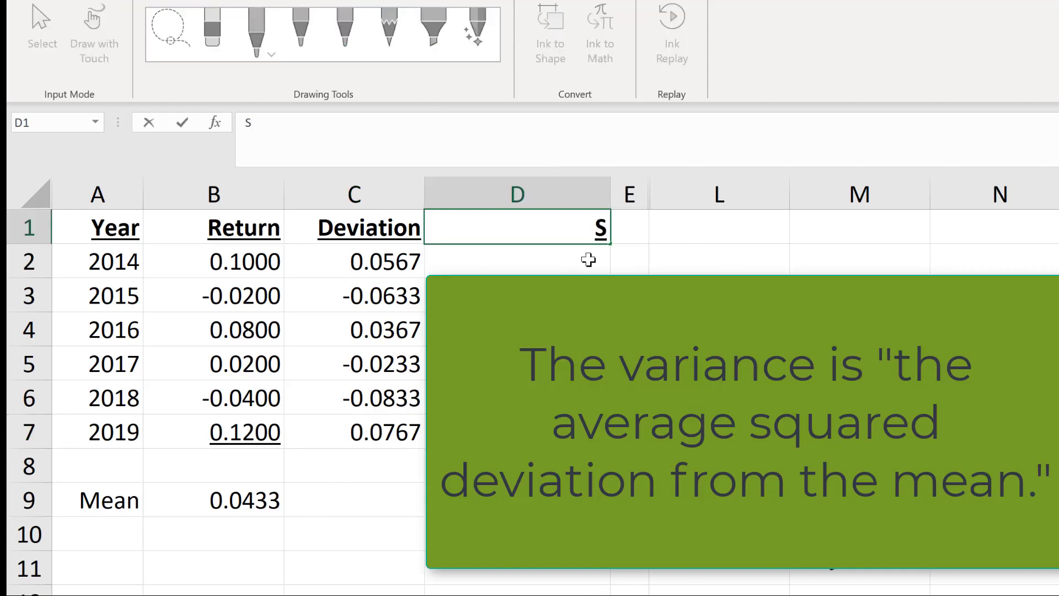
type("q. De")
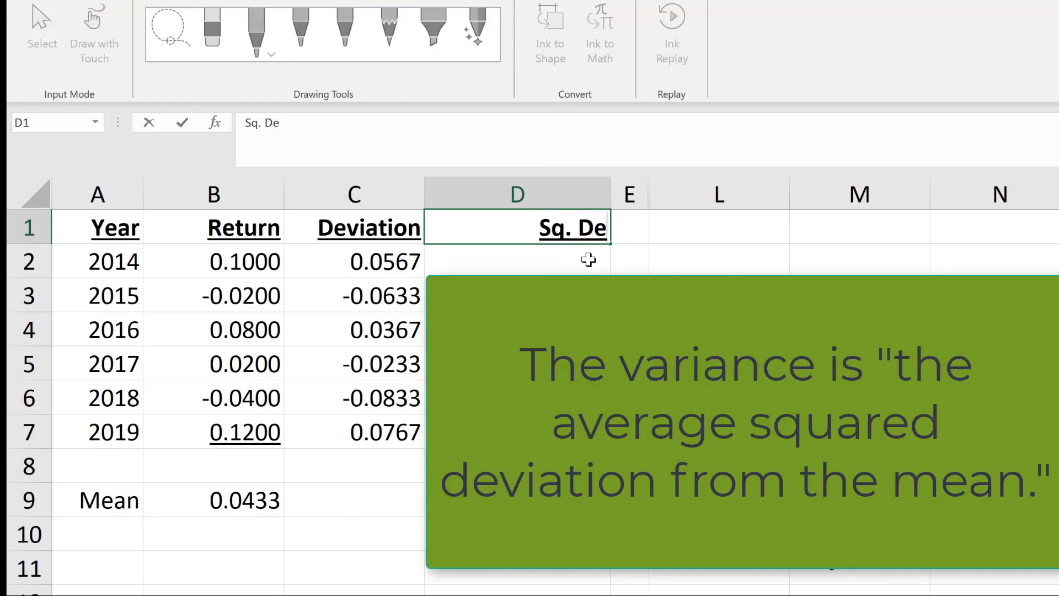
type("viation")
key("Return")
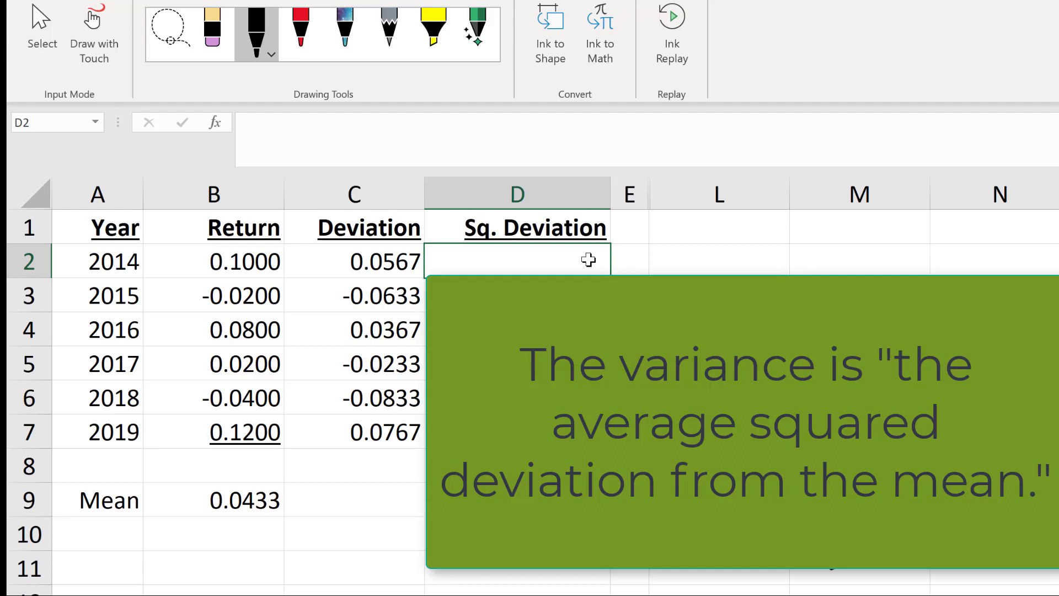
Square the 2014 deviation in D2 with the formula =C2^2 and fill it down through D7.
type("=")
key("Left")
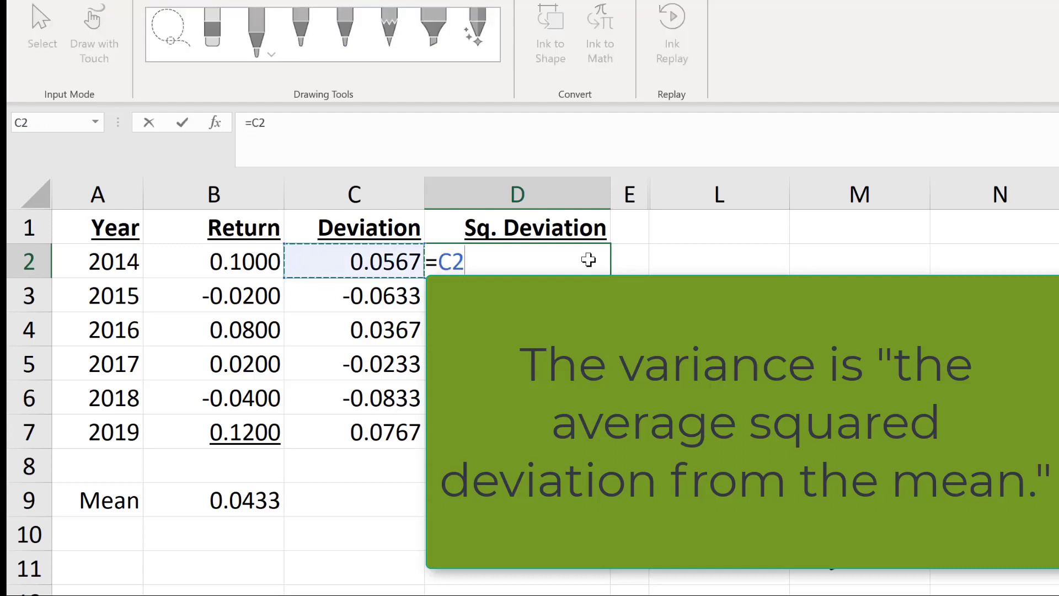
type("^2")
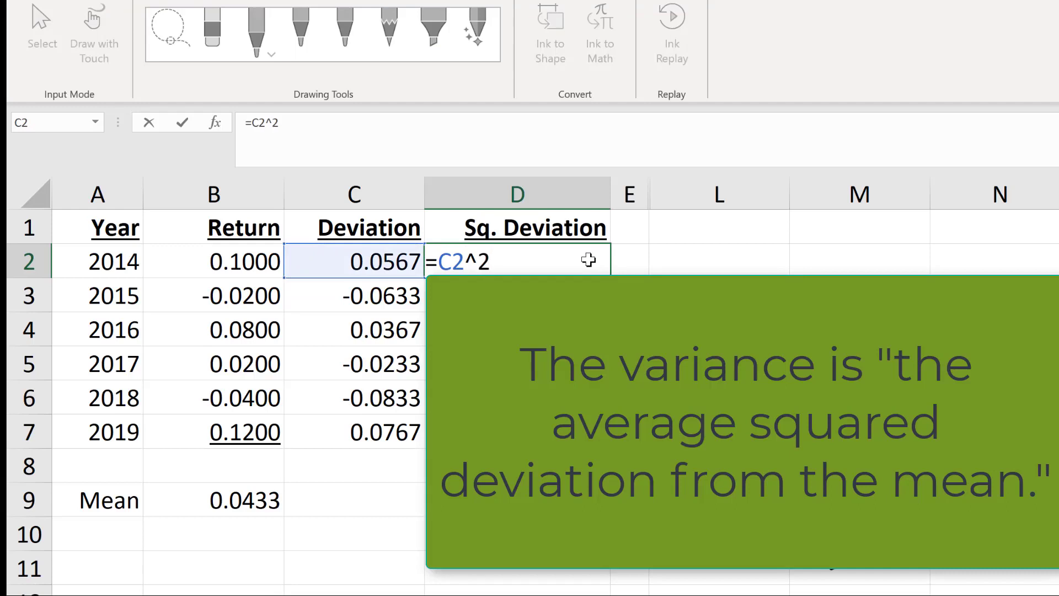
key("Return")
left_click(589, 260)
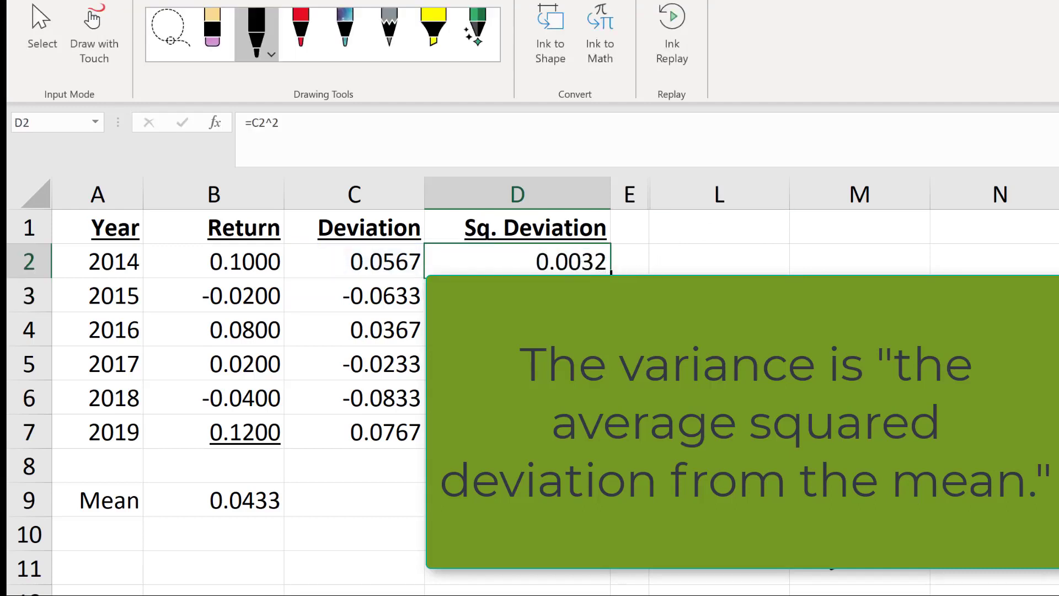
double_click(611, 273)
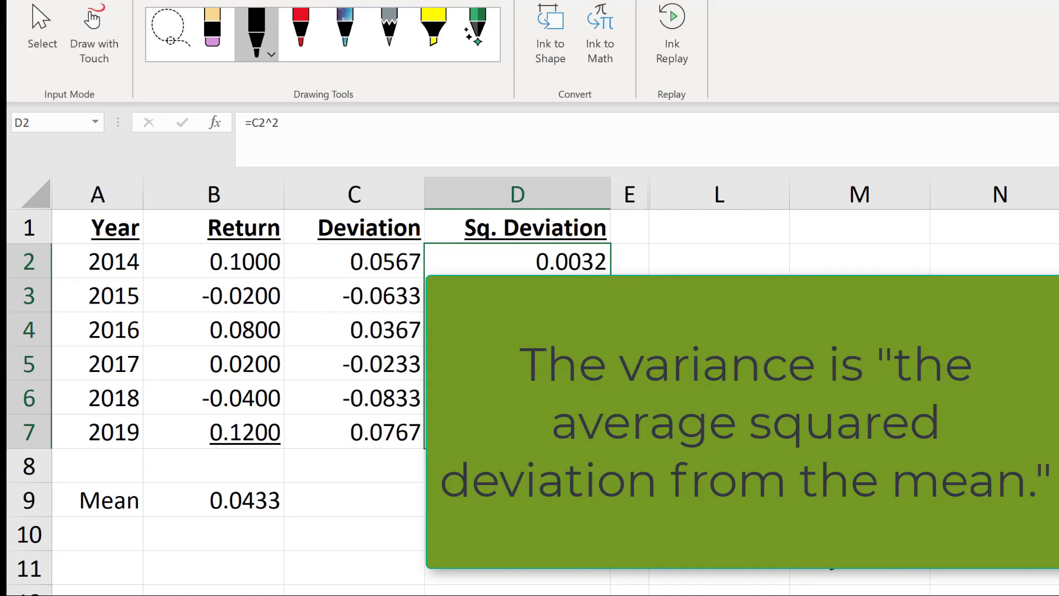
Review the squared deviations in D2 through D7 and the mean formula in B9.
left_click(434, 32)
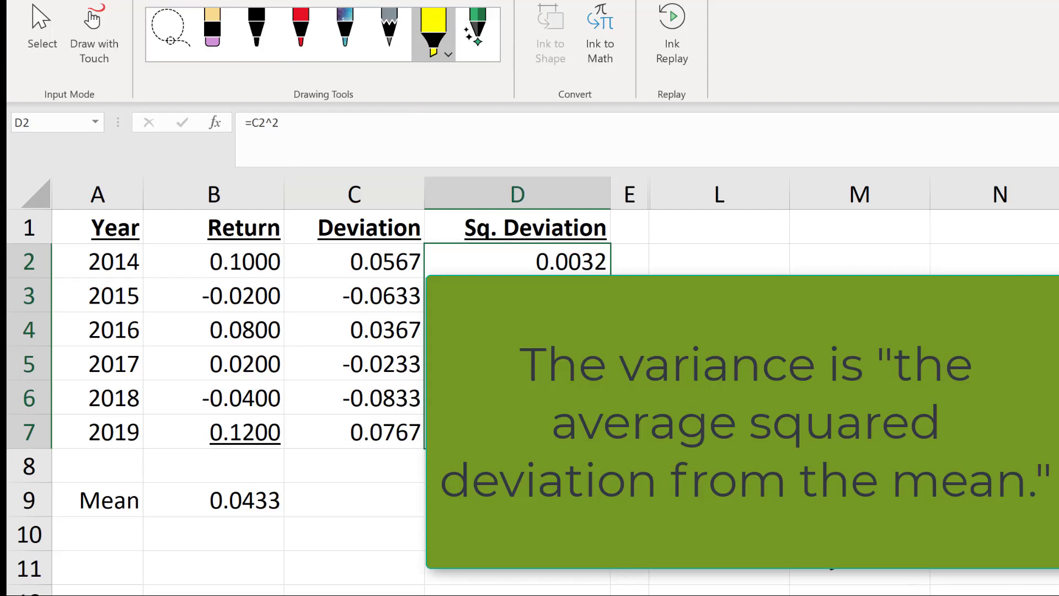
key("Escape")
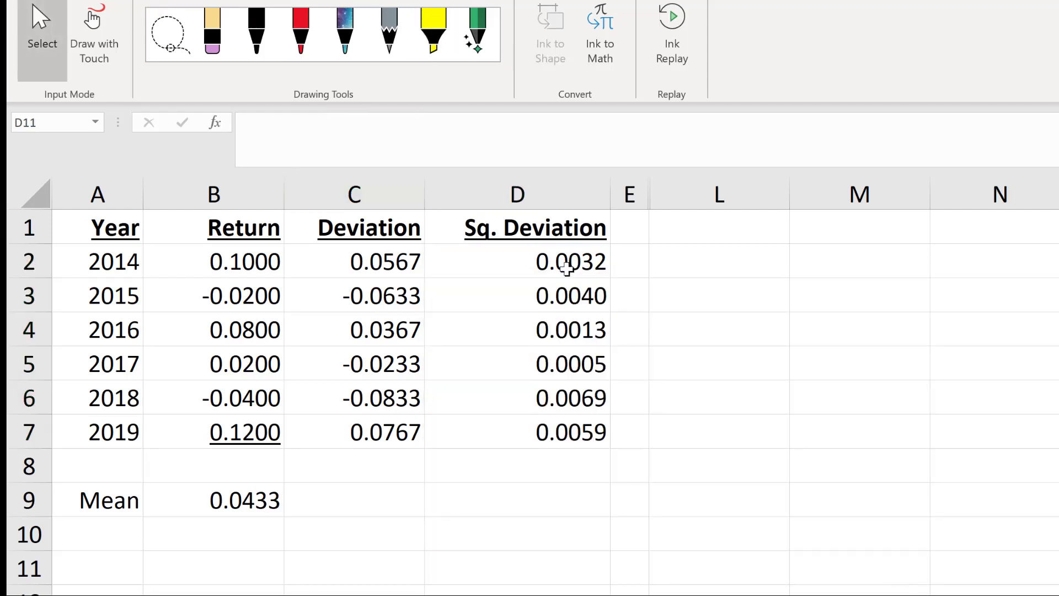
left_click_drag(568, 264, 568, 430)
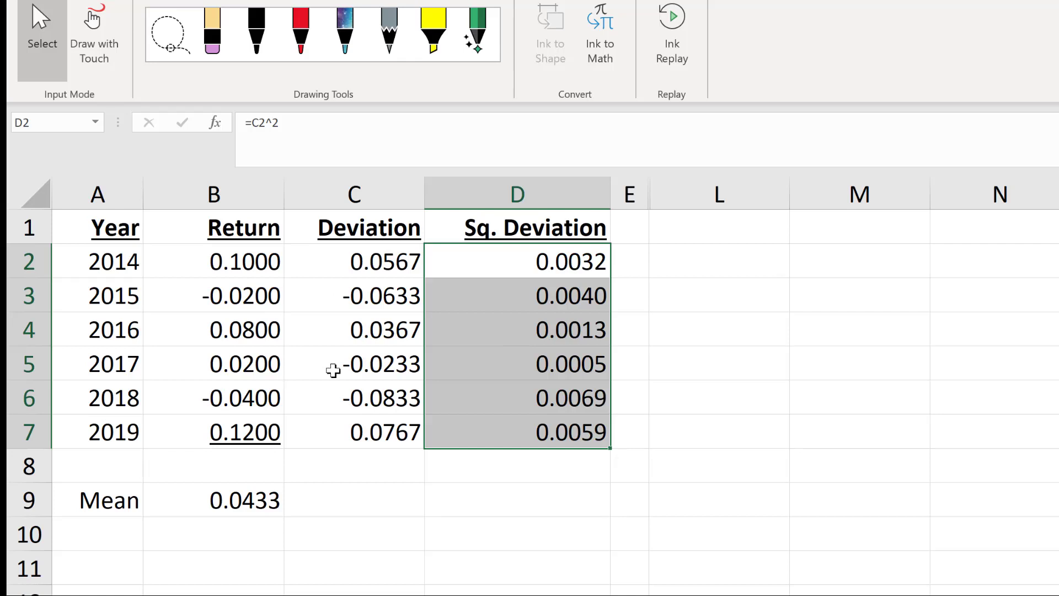
left_click(196, 503)
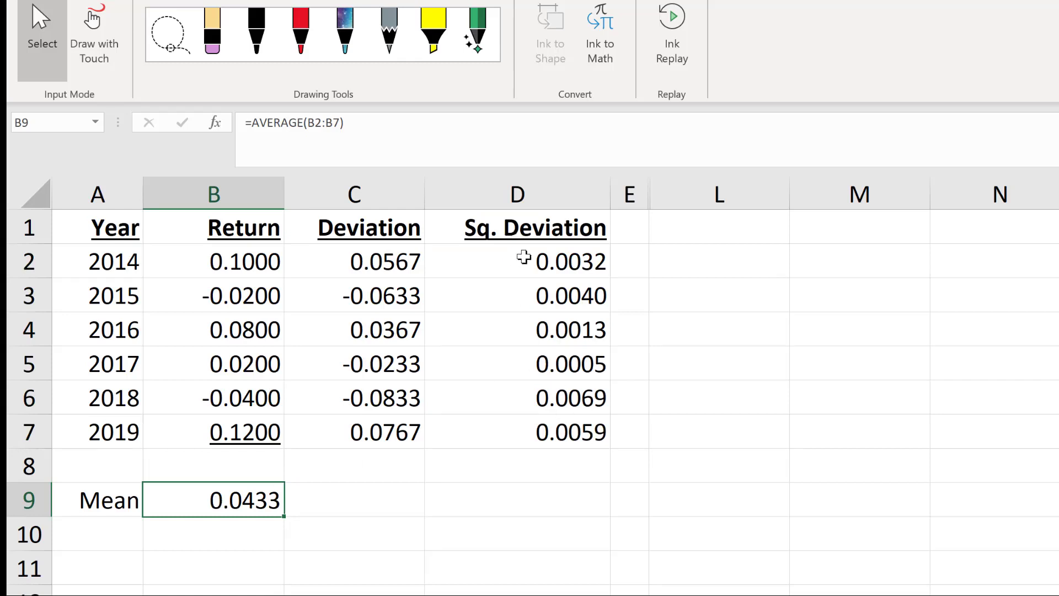
left_click_drag(524, 256, 524, 420)
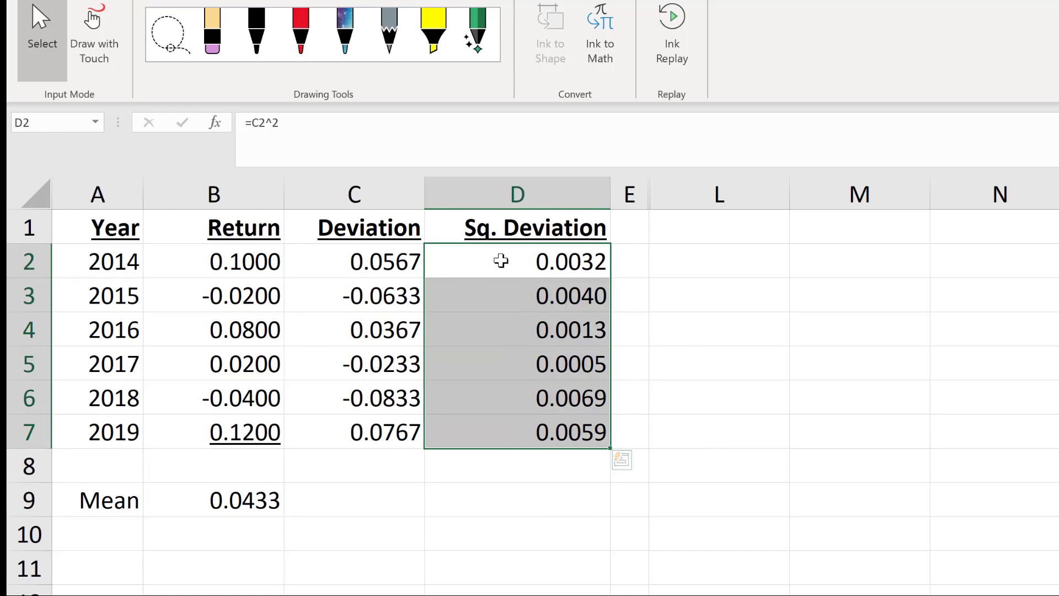
left_click_drag(496, 260, 504, 426)
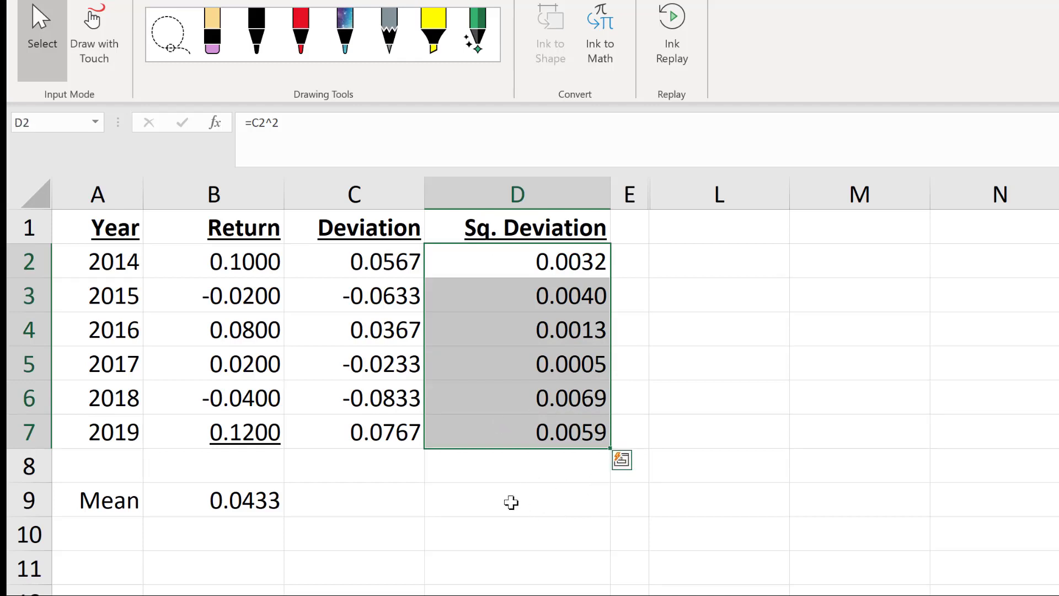
left_click(301, 30)
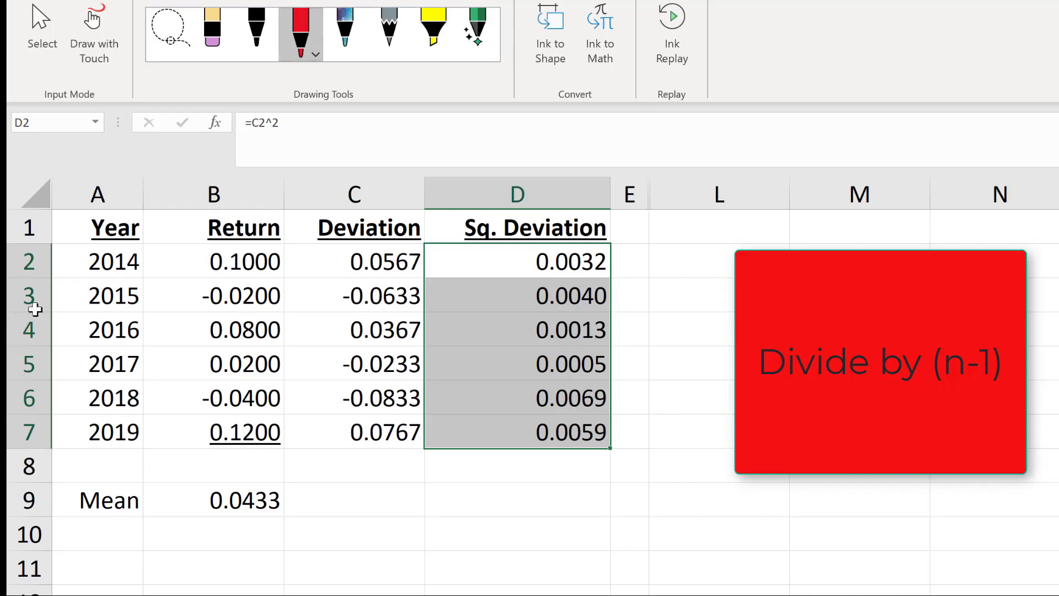
Enter the label sum in cell C9, beside the mean.
left_click(405, 508)
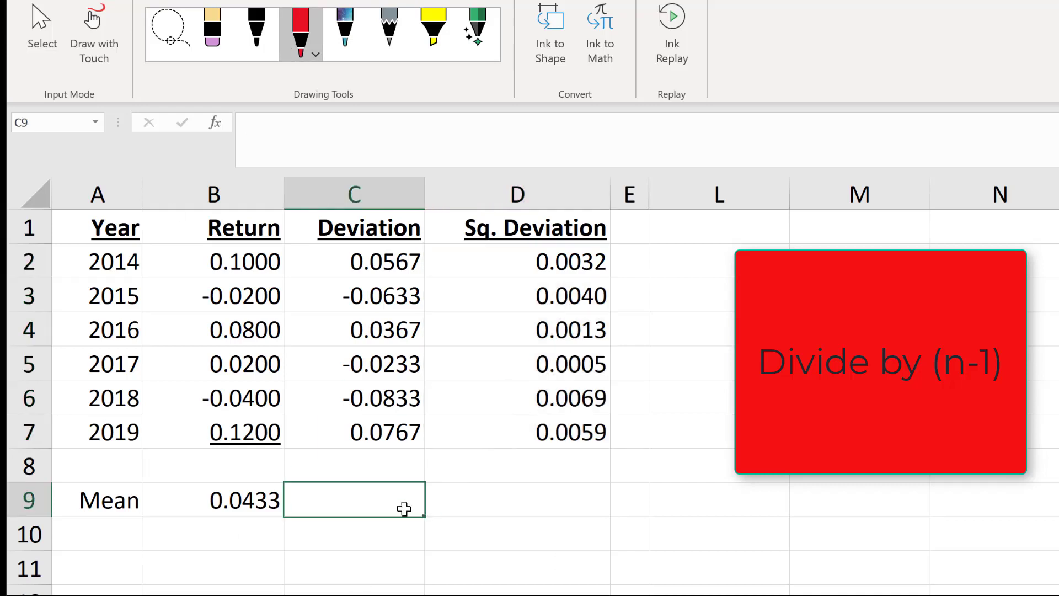
type("sum")
key("Return")
key("Up")
key("Right")
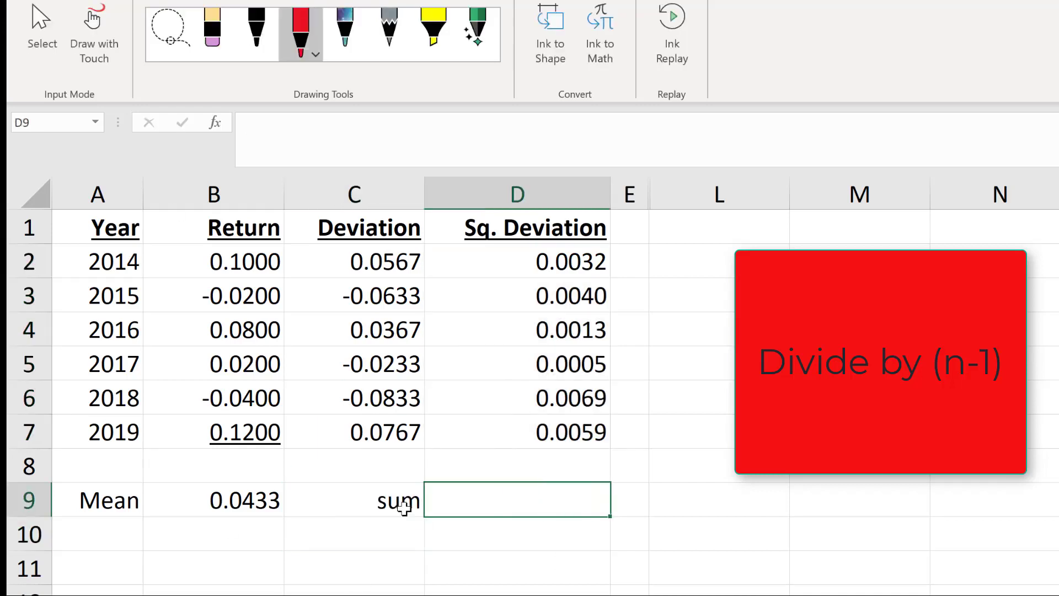
Total the squared deviations in D9 with the formula =sum(D2:D7).
type("=")
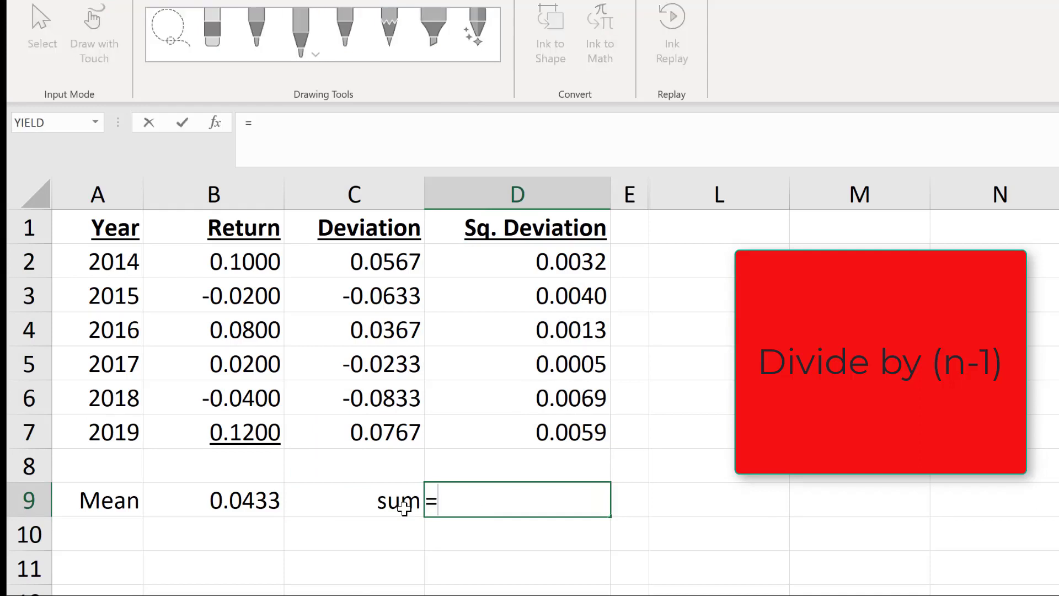
type("sum(")
key("Up")
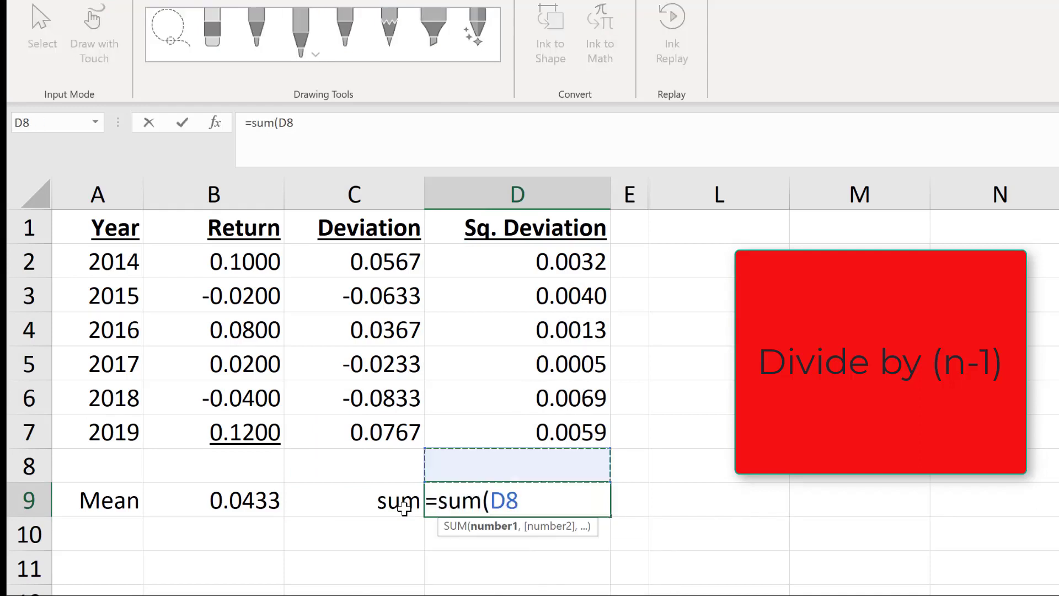
key("Up")
key("shift+Up")
key("shift+Up")
key("shift+Up")
key("shift+Up")
key("shift+Up")
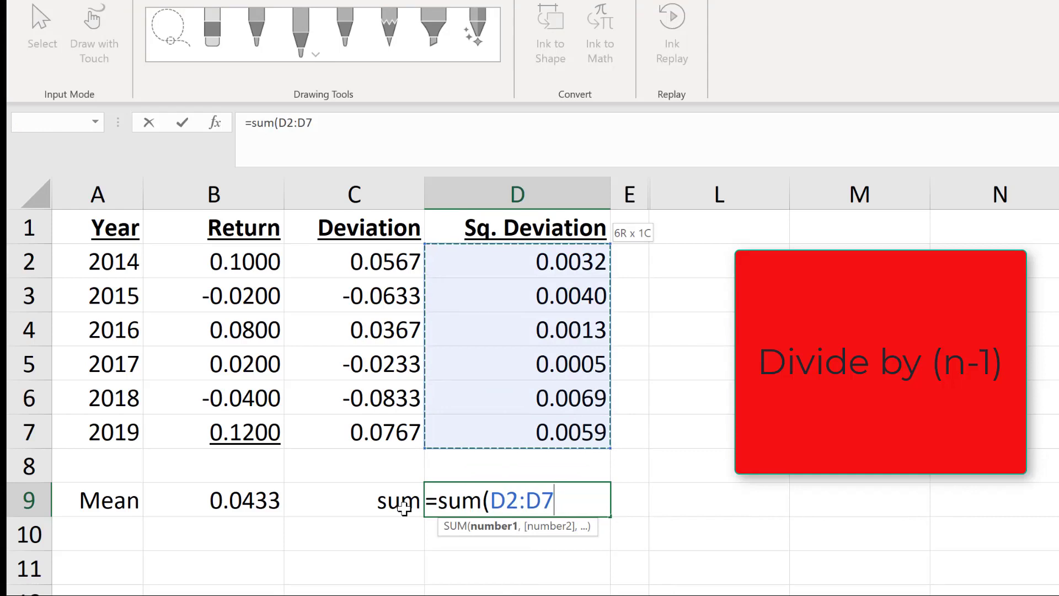
type(")")
key("Return")
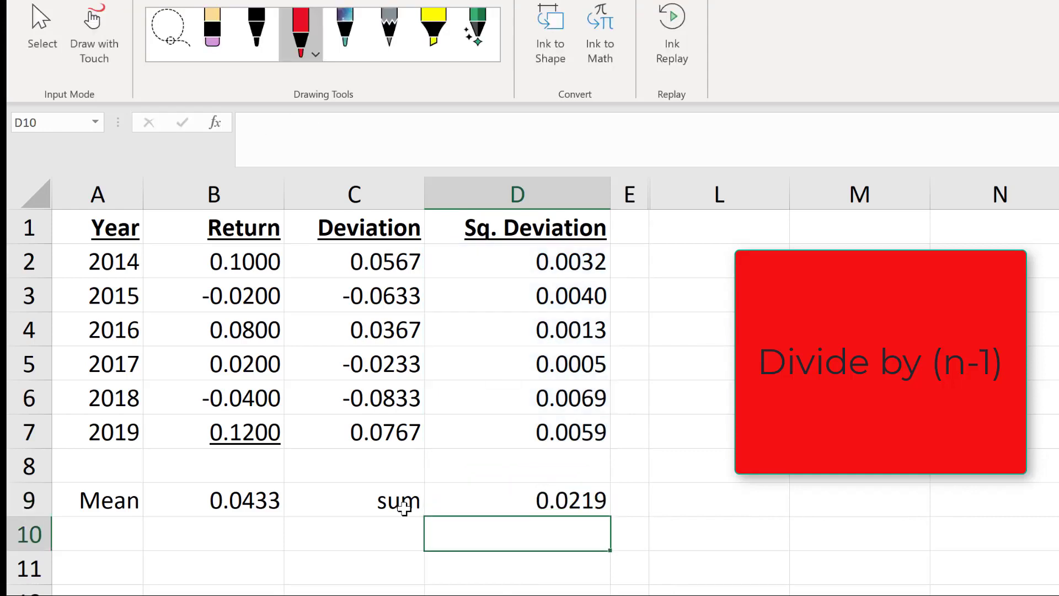
Enter the label variance in cell C10, directly below the sum label.
key("Up")
key("Down")
key("Left")
type("var")
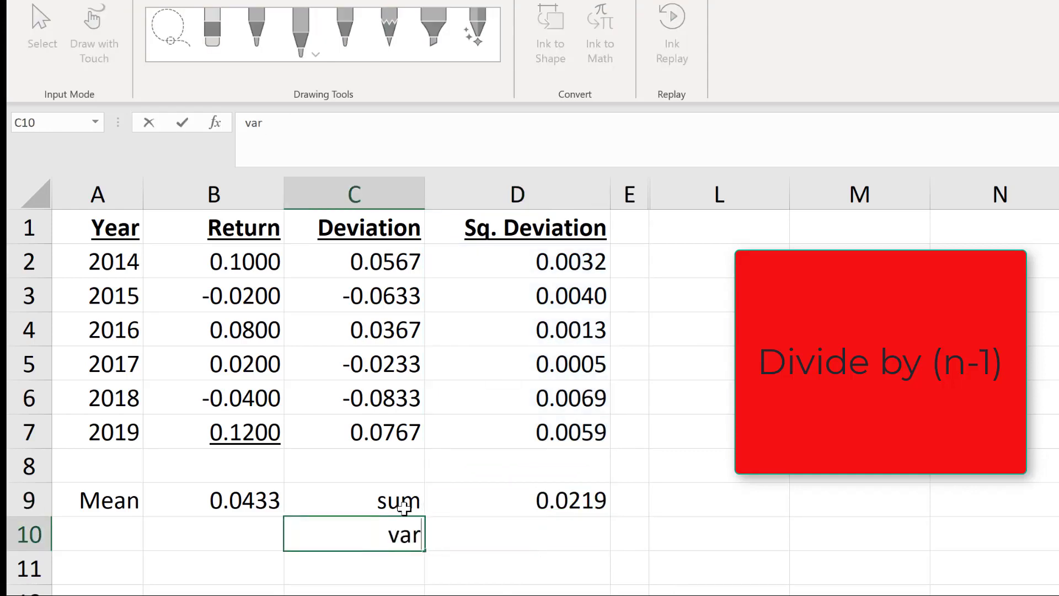
type("iance")
key("Tab")
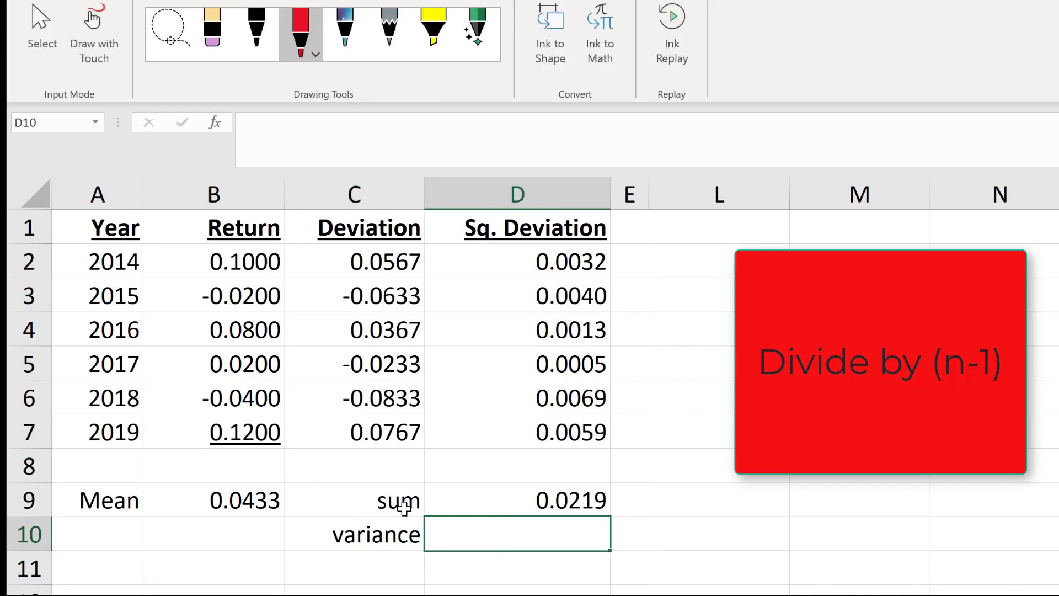
Calculate the sample variance in D10 by dividing the sum by n-1 with the formula =D9/5.
type("=")
key("Up")
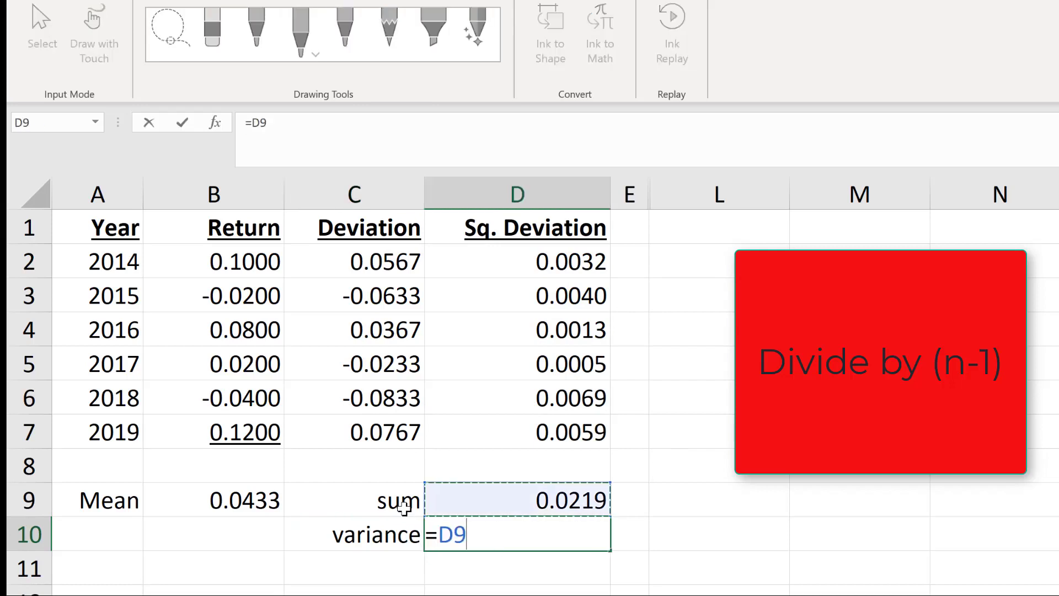
type("/")
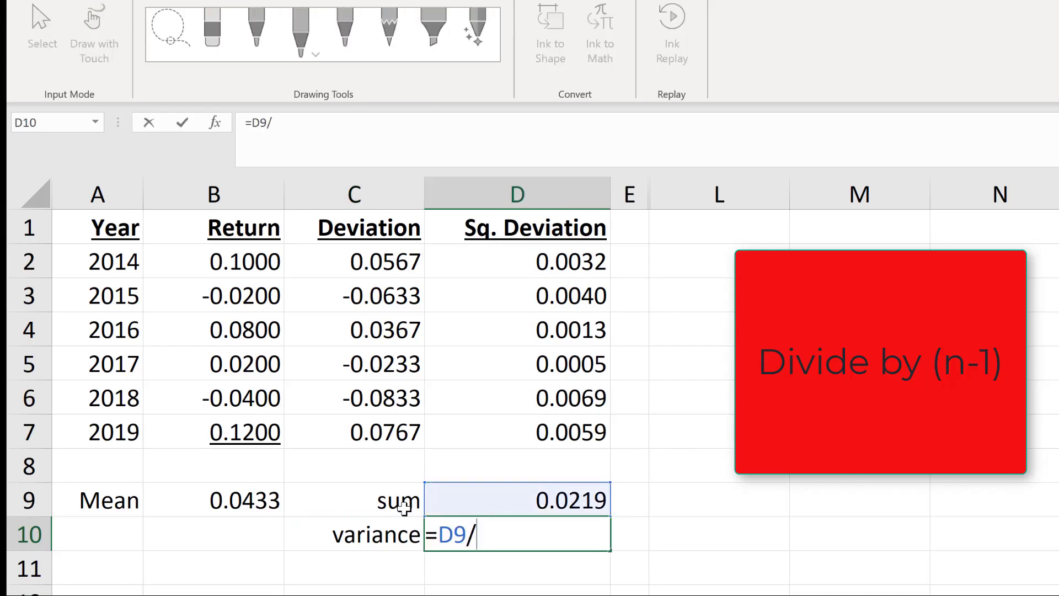
type("5")
key("Return")
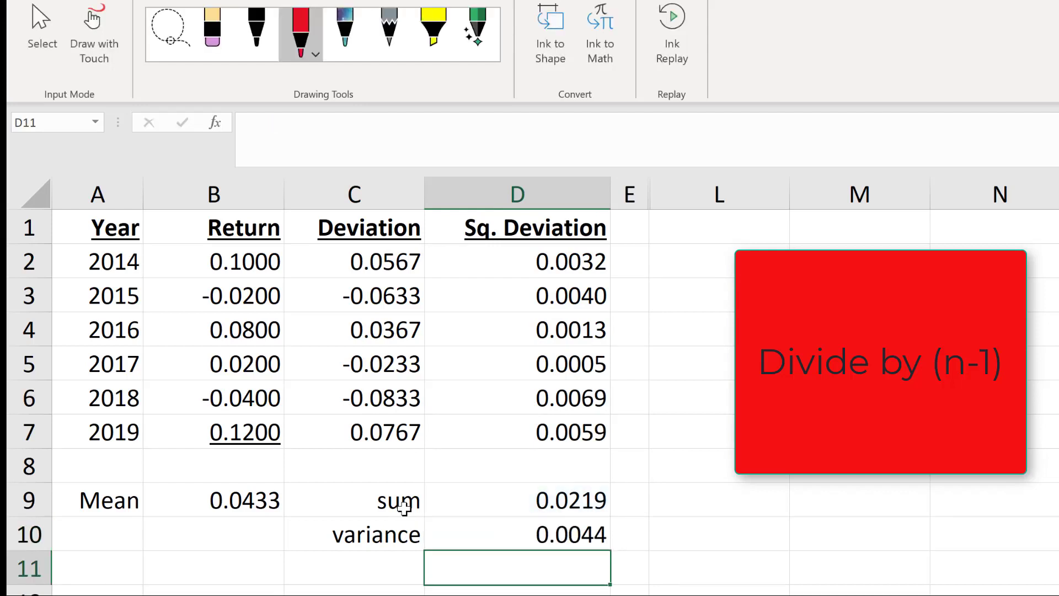
Enter the label std dev in cell C11, directly below the variance label.
key("Up")
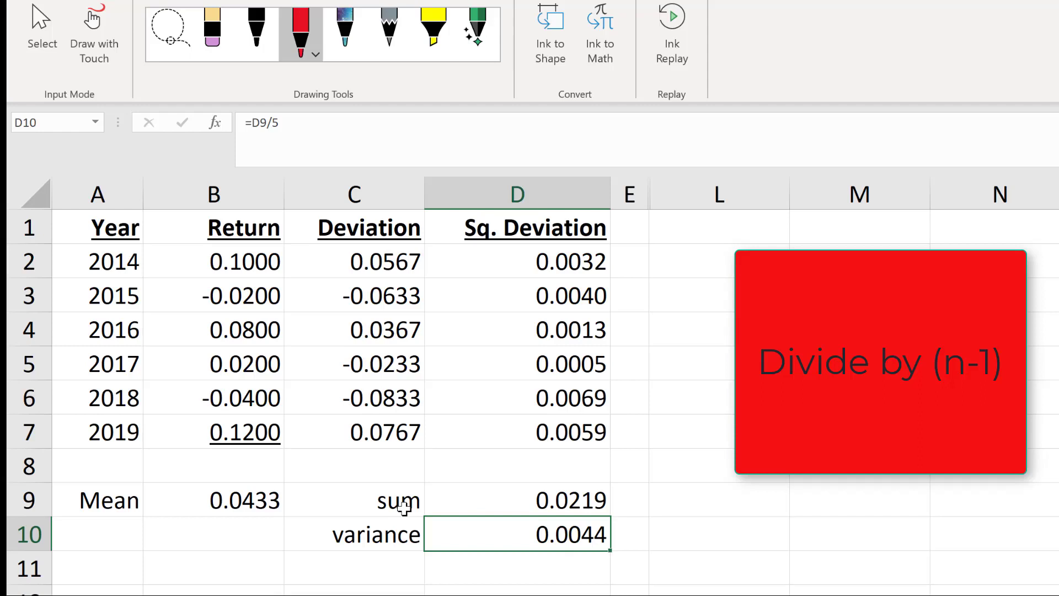
key("Down")
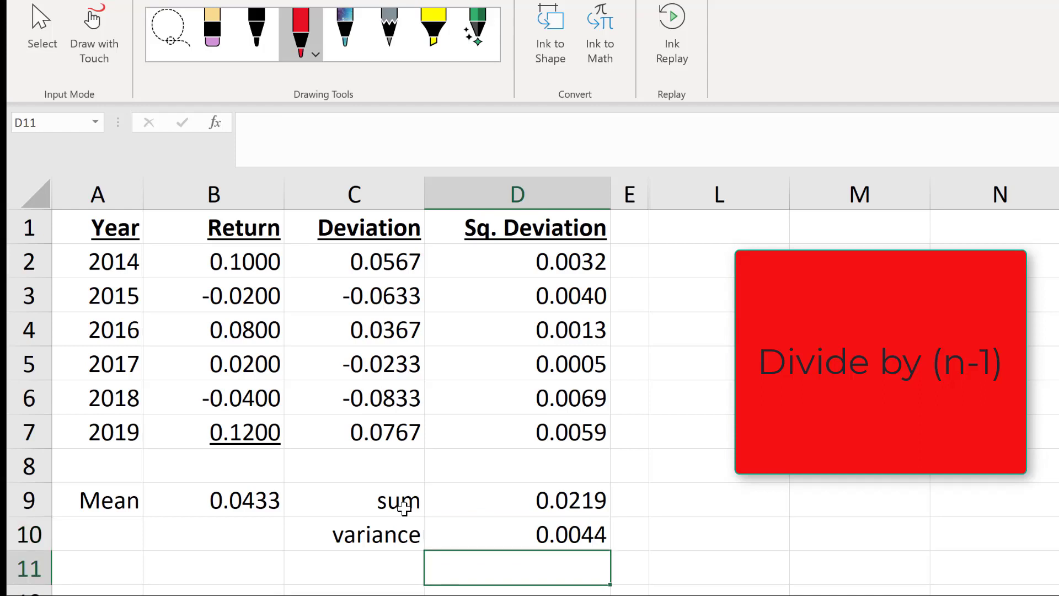
key("Left")
type("std dev")
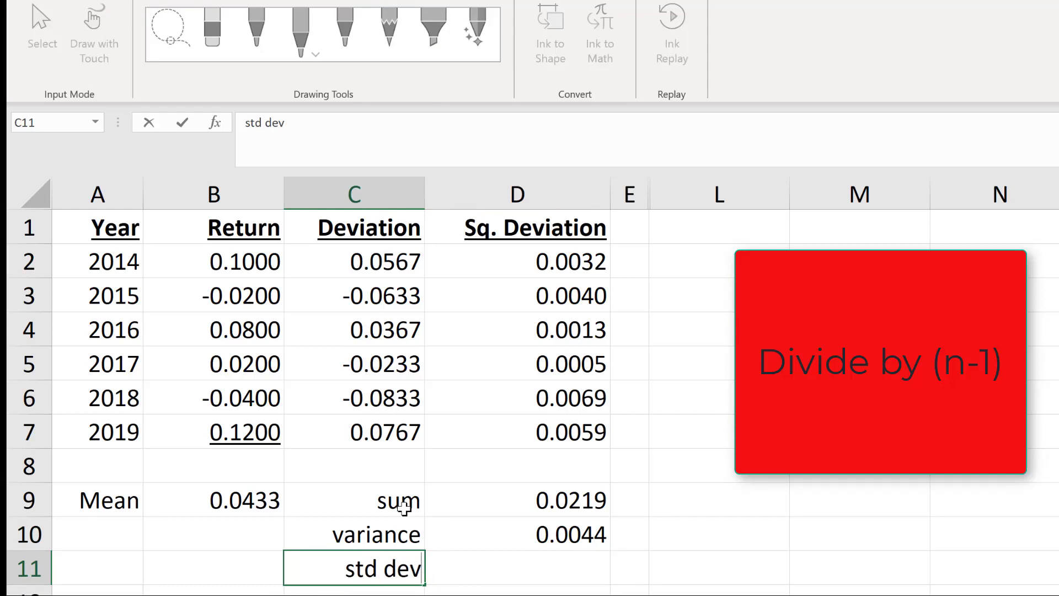
key("Right")
key("Left")
key("Right")
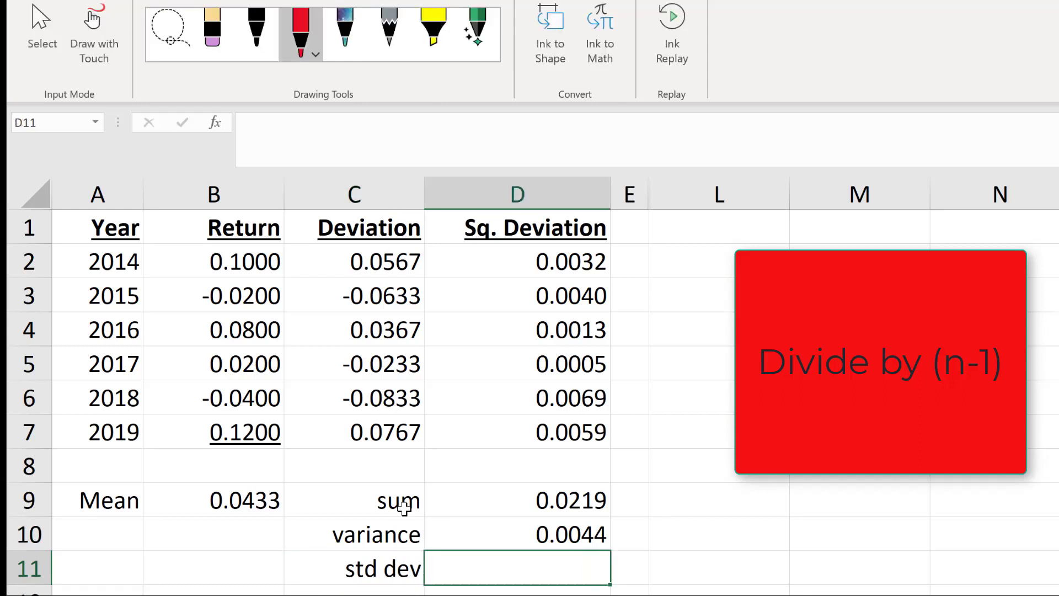
Calculate the standard deviation in D11 as the square root of the variance with the formula =sqrt(D10).
type("=sq")
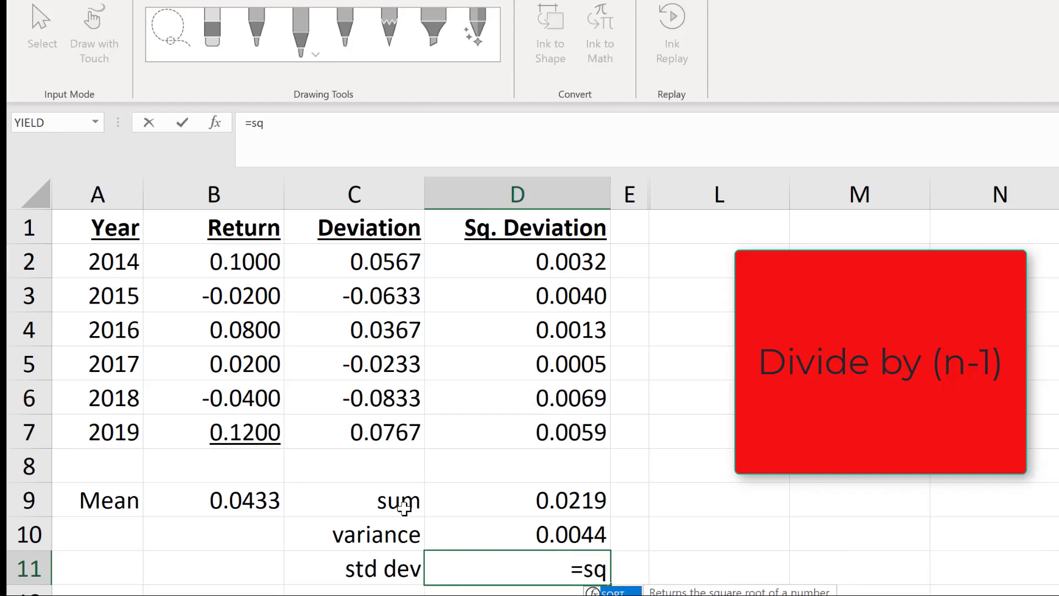
type("rt(")
key("Up")
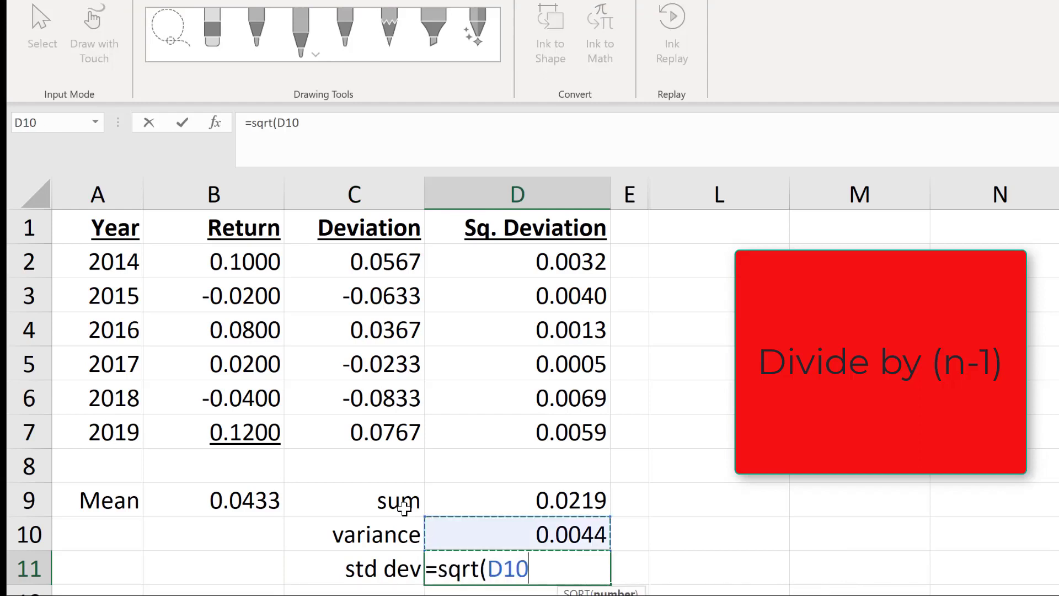
type(")")
key("Return")
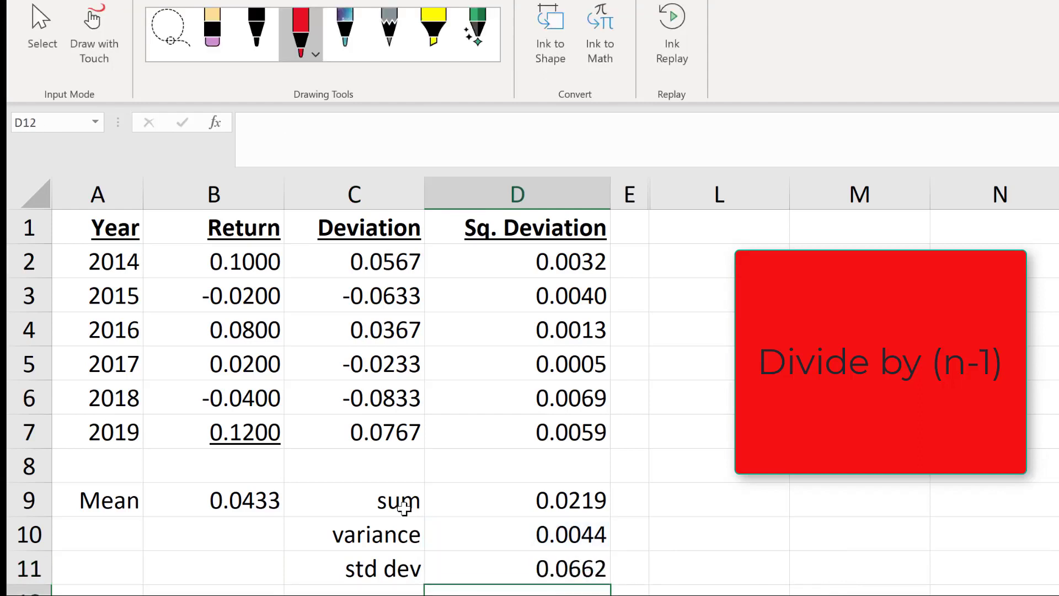